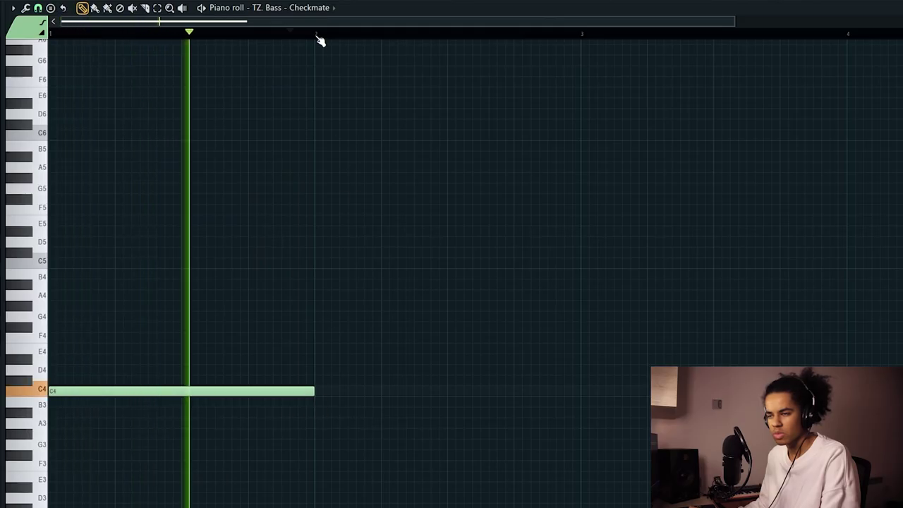
- Draw a one-bar F4 bass note at bar 3 and delete the trial G4 note that follows it
scroll(321, 42, "down", 1)
scroll(534, 35, "down", 1)
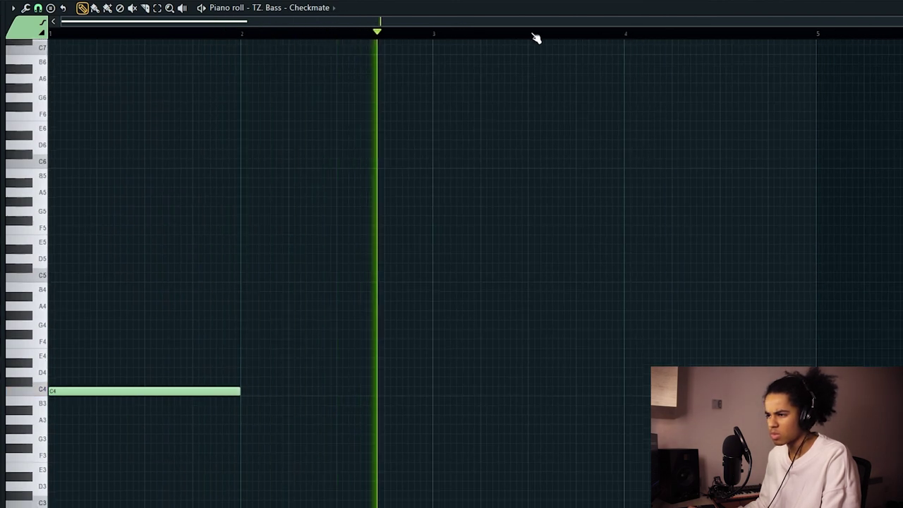
scroll(489, 144, "up", 1)
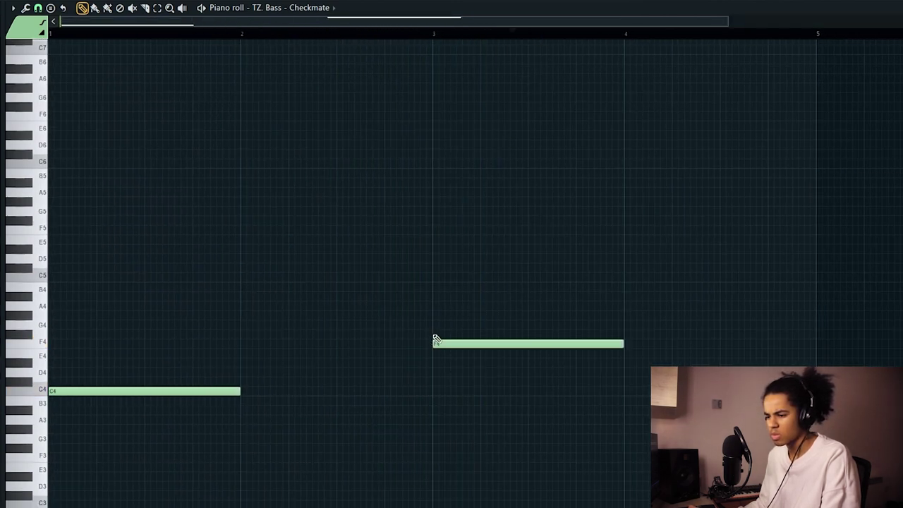
left_click(437, 34)
scroll(438, 37, "down", 1)
scroll(449, 174, "down", 1)
right_click(504, 233)
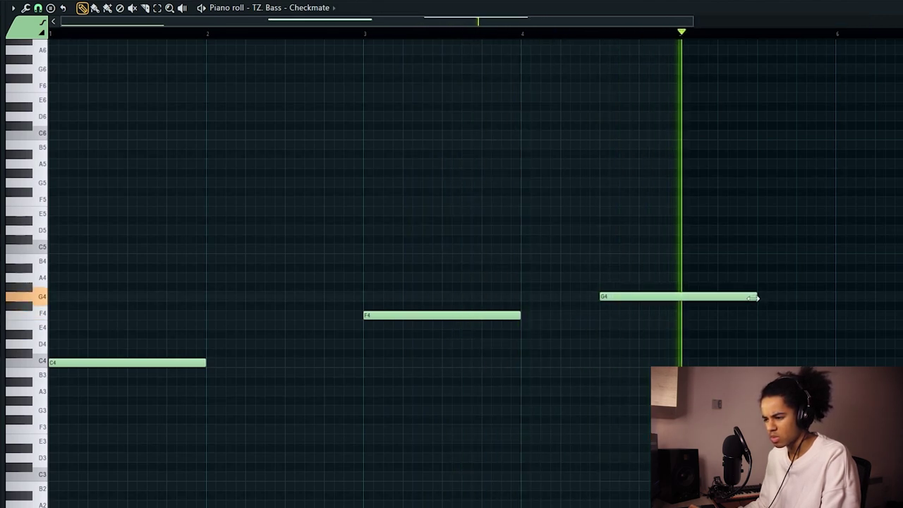
right_click(696, 298)
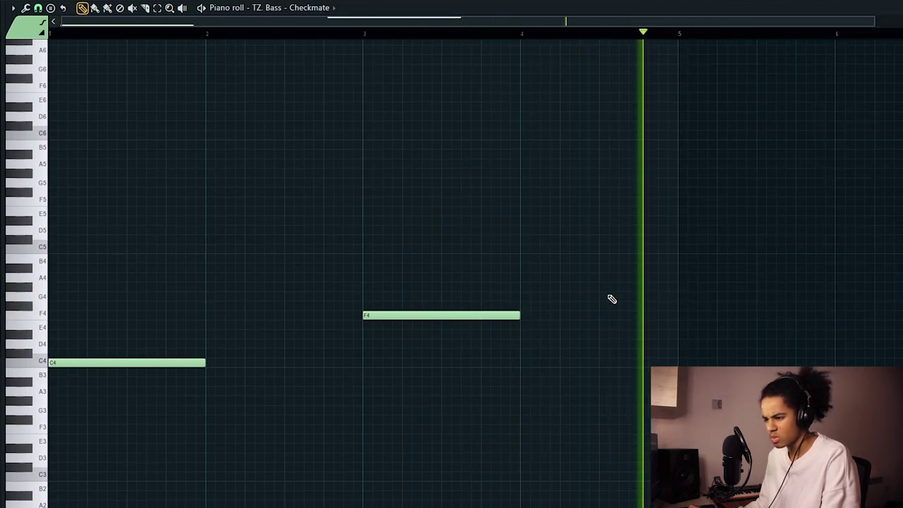
- Duplicate the C4 and F4 bass phrase so it repeats at bars 5 and 7
key("ctrl+b")
key("space")
left_click_drag(552, 363, 711, 363)
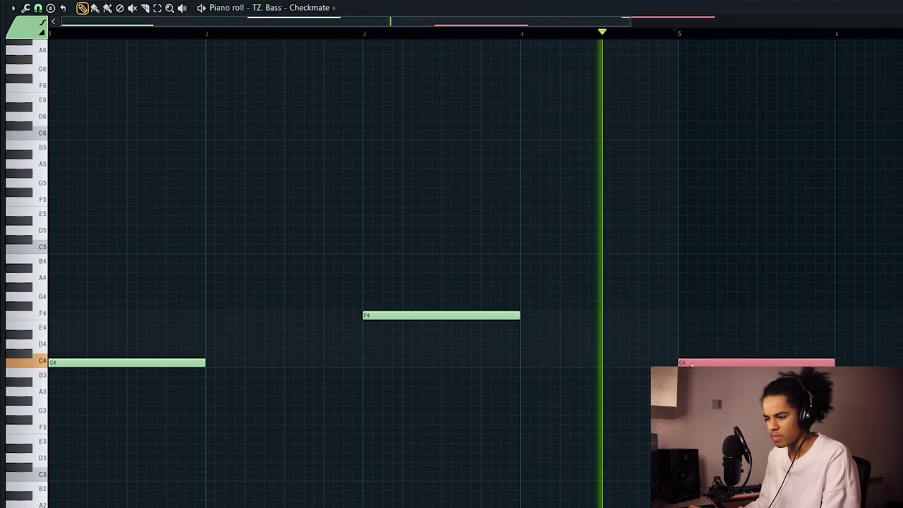
key("ctrl+d")
scroll(633, 44, "down", 3)
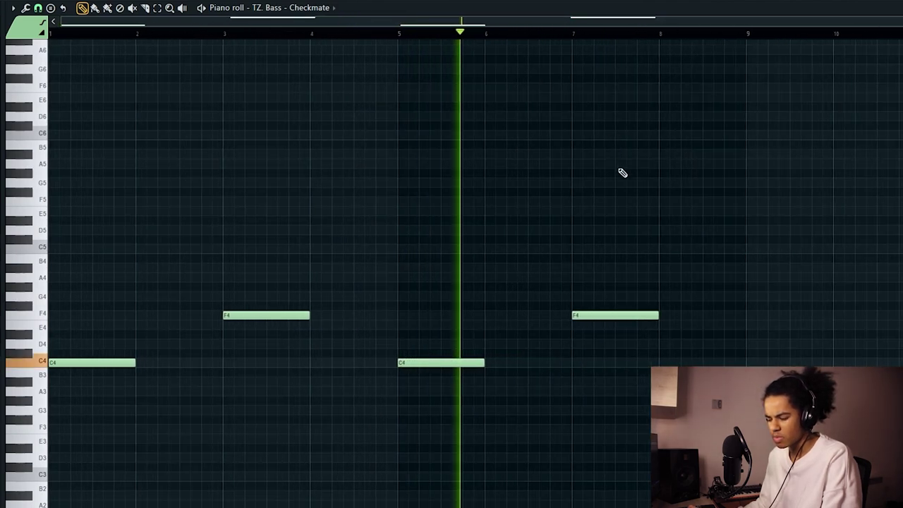
- Stretch the bass notes legato to two bars each and repeat the eight-bar phrase through bars 9 to 16
key("ctrl+l")
scroll(574, 36, "down", 1)
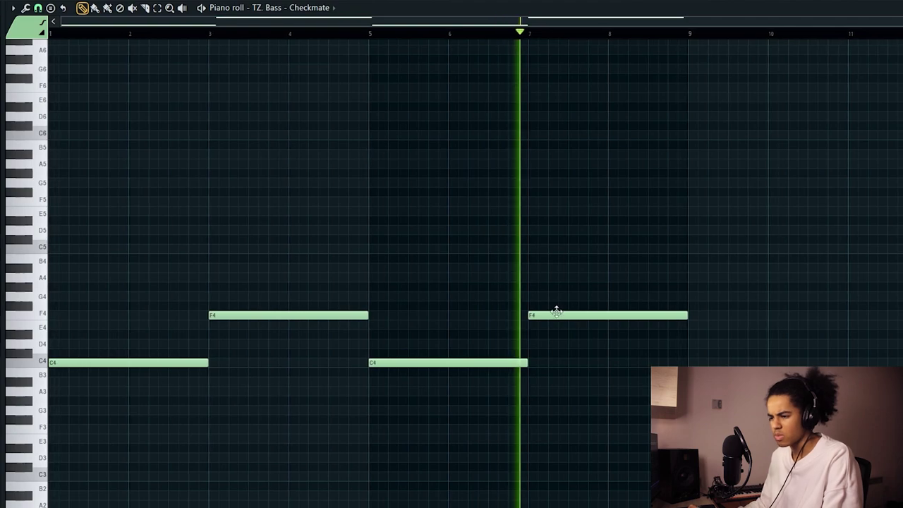
scroll(614, 37, "down", 2)
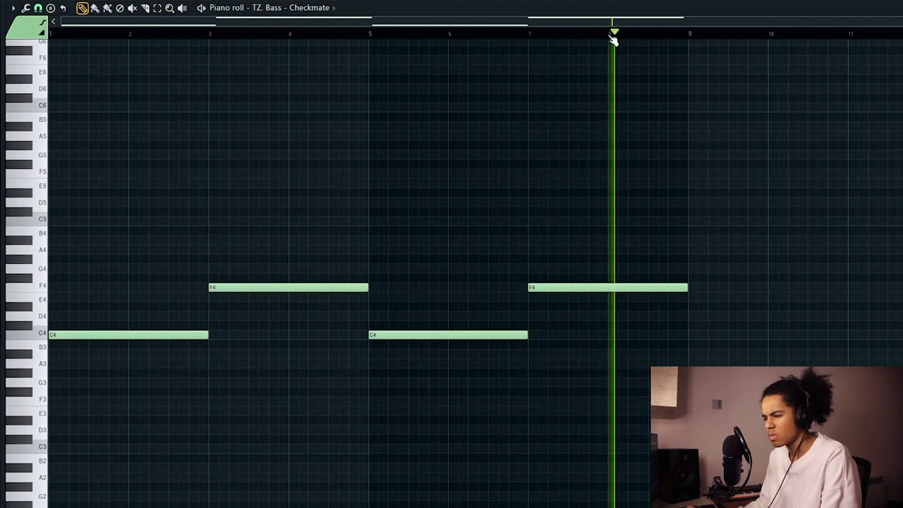
scroll(597, 40, "down", 2)
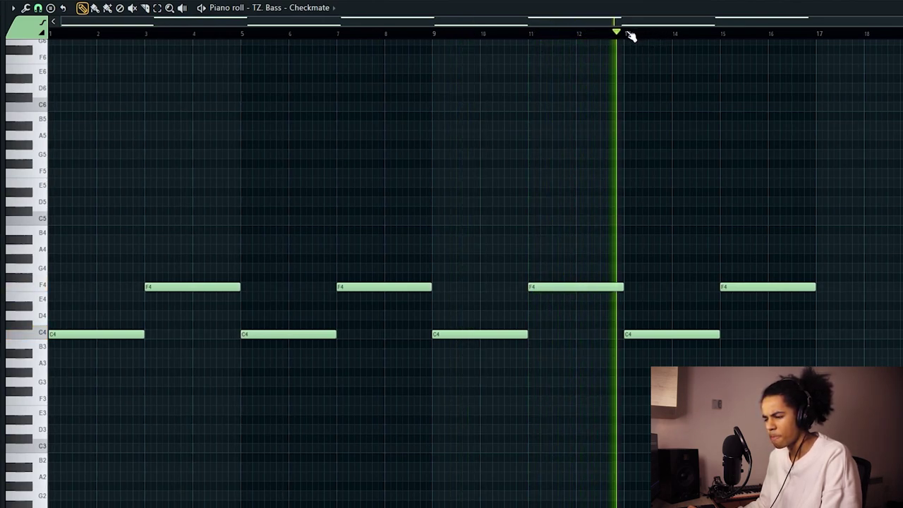
left_click(724, 37)
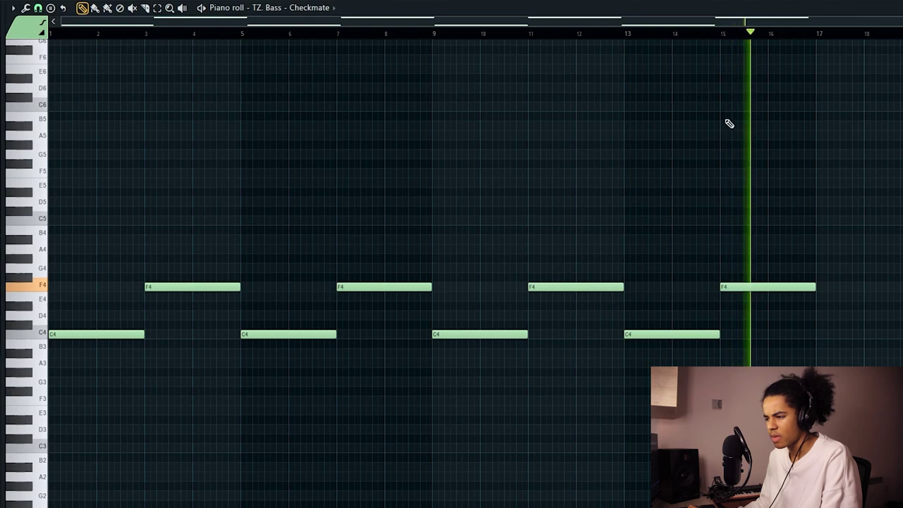
- Add a two-bar G#4 note at bar 17 and a two-bar G4 note at bar 19
left_click_drag(817, 278, 816, 259)
left_click_drag(698, 21, 791, 21)
left_click(739, 276)
right_click(741, 274)
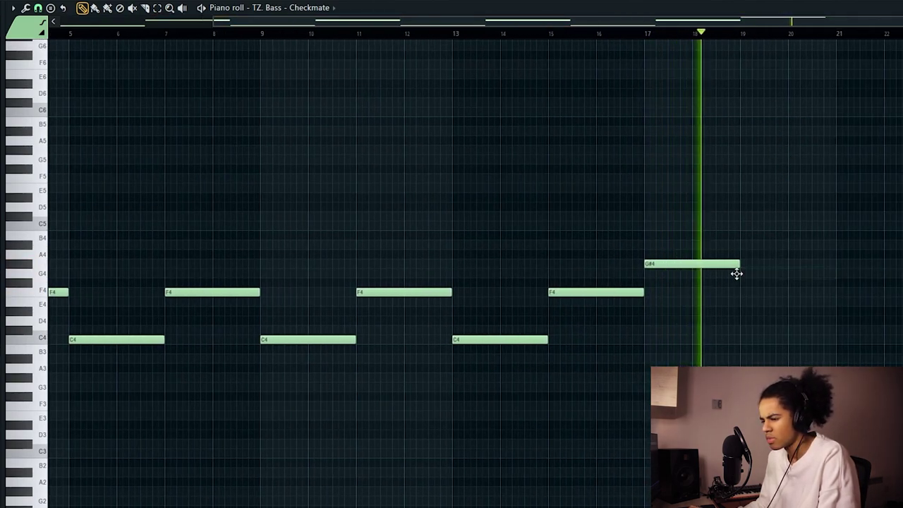
left_click(743, 274)
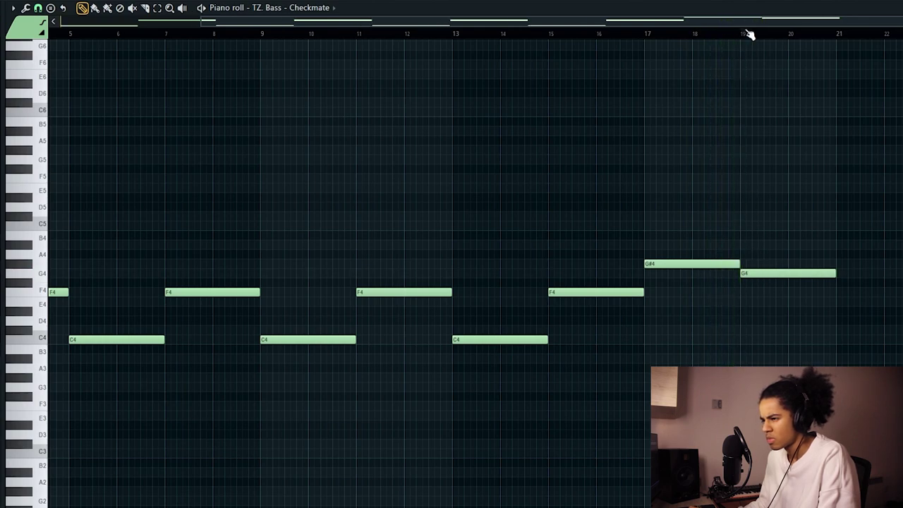
left_click(750, 36)
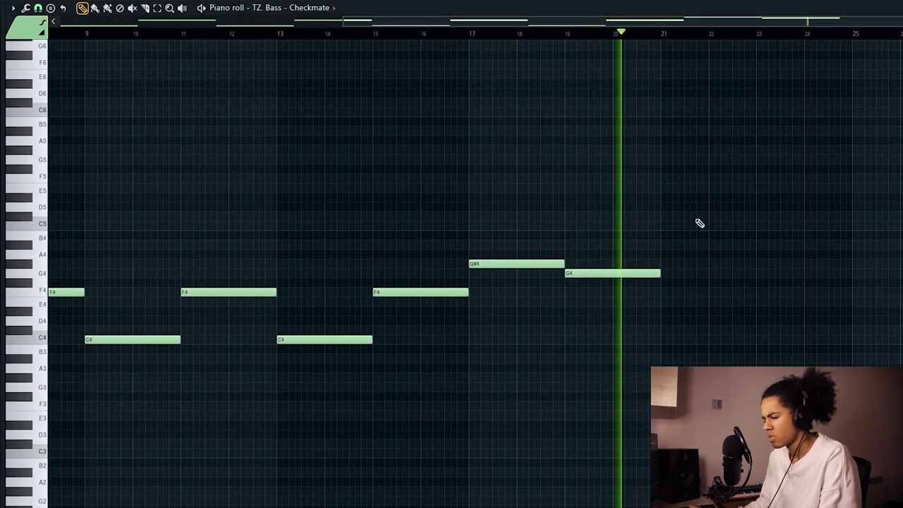
- Add a two-bar C4 note at bar 21 and a two-bar F4 note at bar 23, and play them back
key("space")
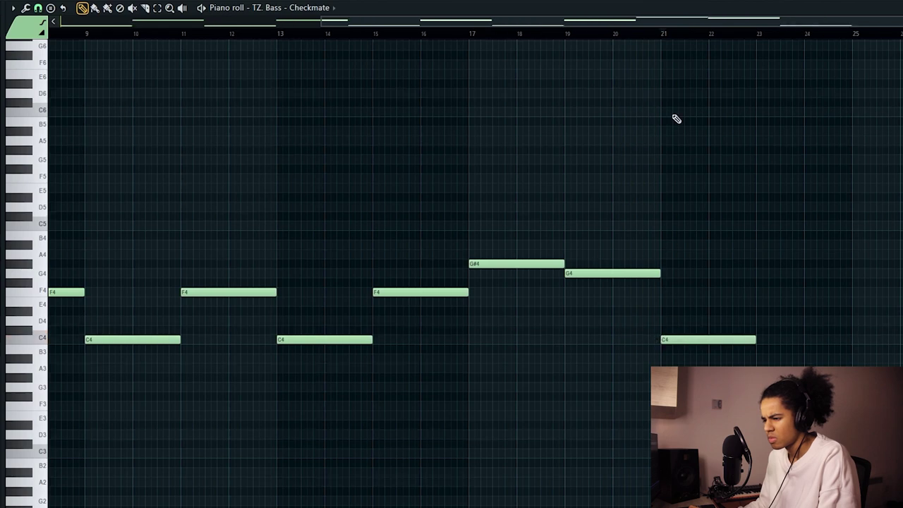
left_click_drag(707, 25, 744, 27)
left_click(678, 283)
left_click_drag(692, 274, 698, 295)
right_click(712, 286)
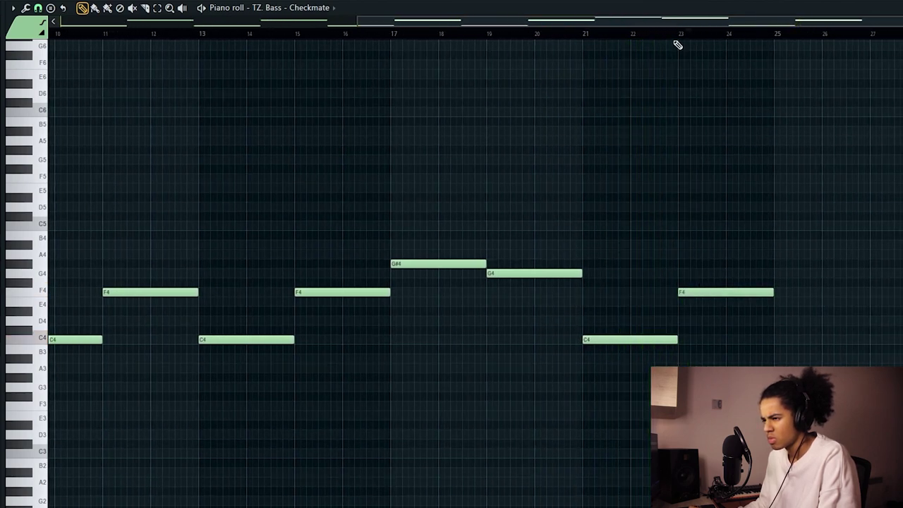
key("space")
left_click(681, 34)
left_click_drag(827, 112, 724, 113)
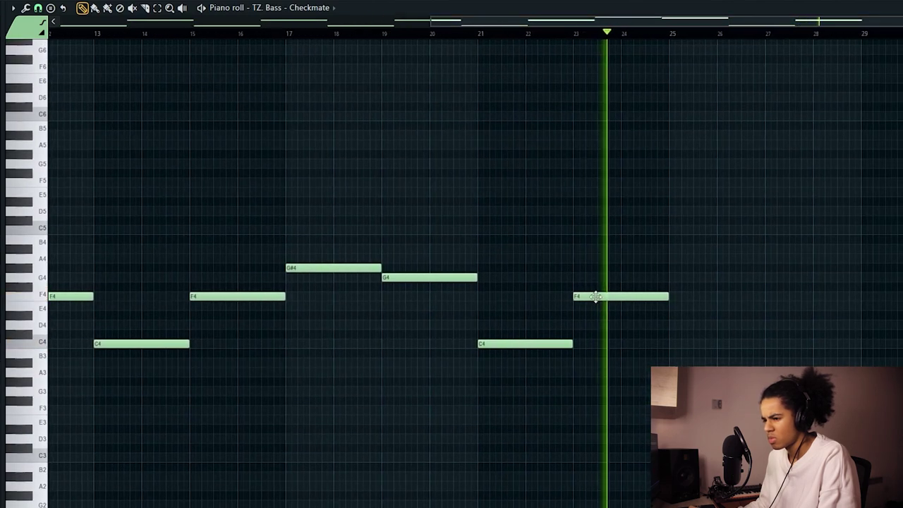
- Undo the F4 note at bar 23 and draw a two-bar G#4 note in its place
key("ctrl+z")
left_click(598, 33)
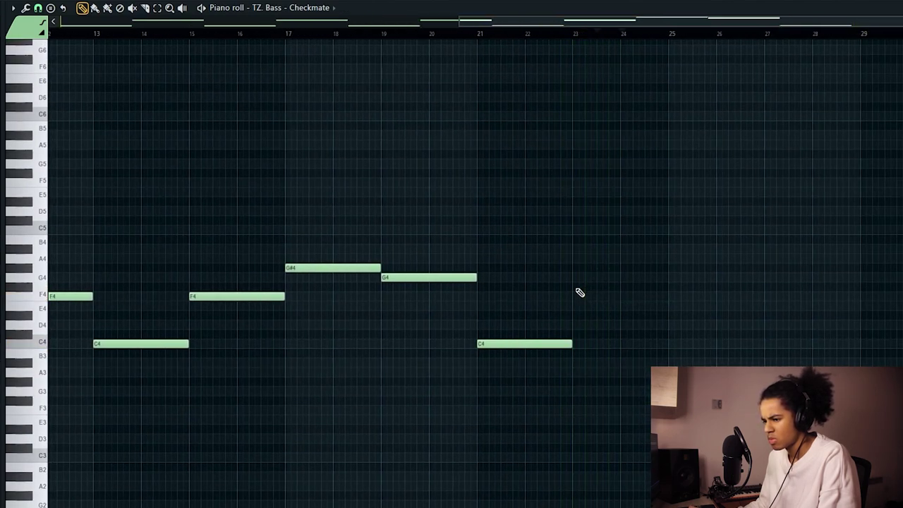
key("space")
left_click_drag(575, 297, 608, 269)
key("space")
key("space")
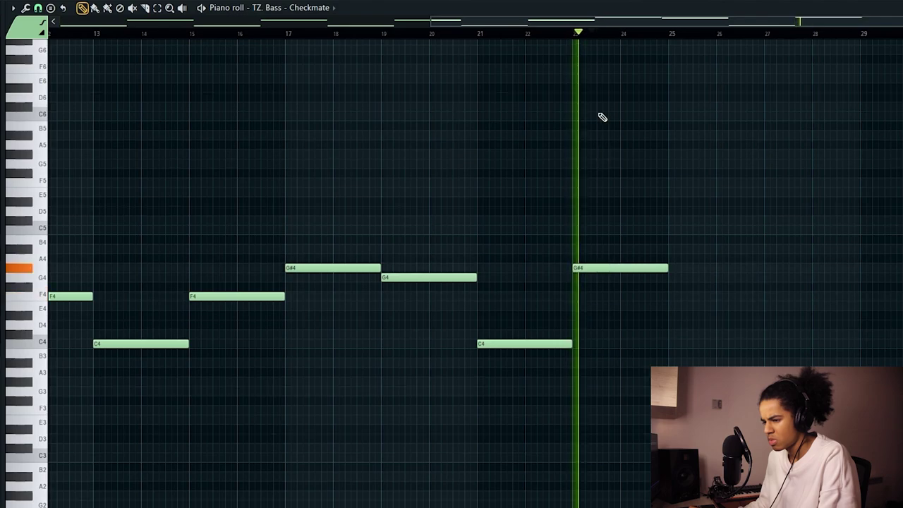
- Continue the bass line with a two-bar F4 note at bar 25 and a two-bar D4 note at bar 27
left_click_drag(641, 41, 744, 34)
scroll(631, 39, "down", 1)
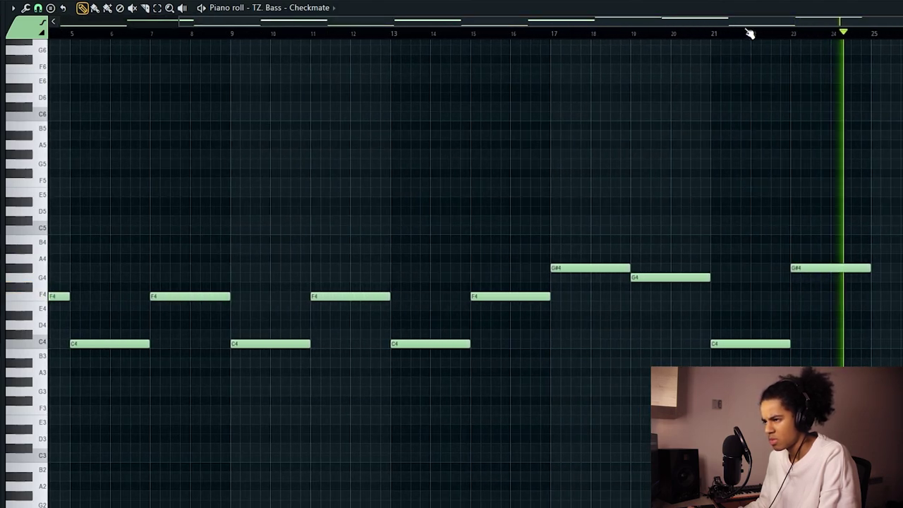
left_click_drag(900, 38, 771, 57)
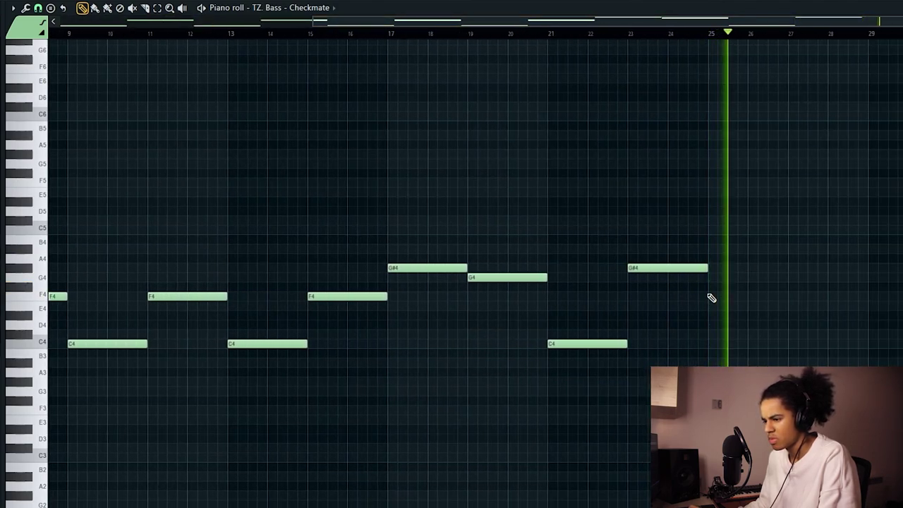
left_click_drag(708, 239, 709, 198)
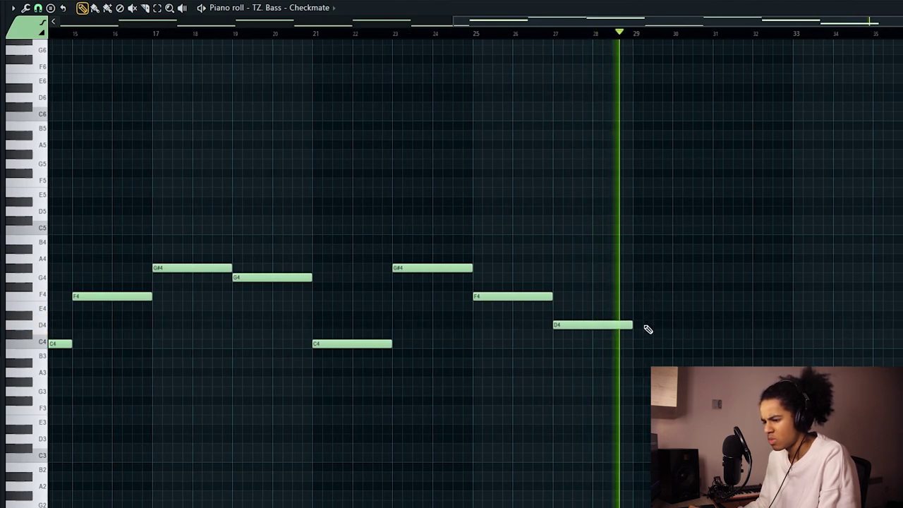
- Finish the bass line with G4 at bar 29, A4 at bar 30 and B4 at bar 31, shortening G4 and A4 to one bar
key("space")
left_click(633, 288)
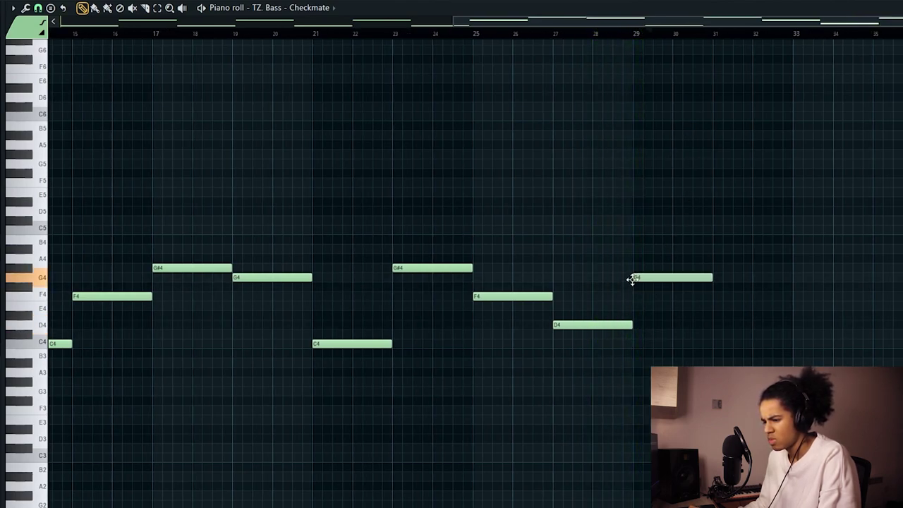
key("space")
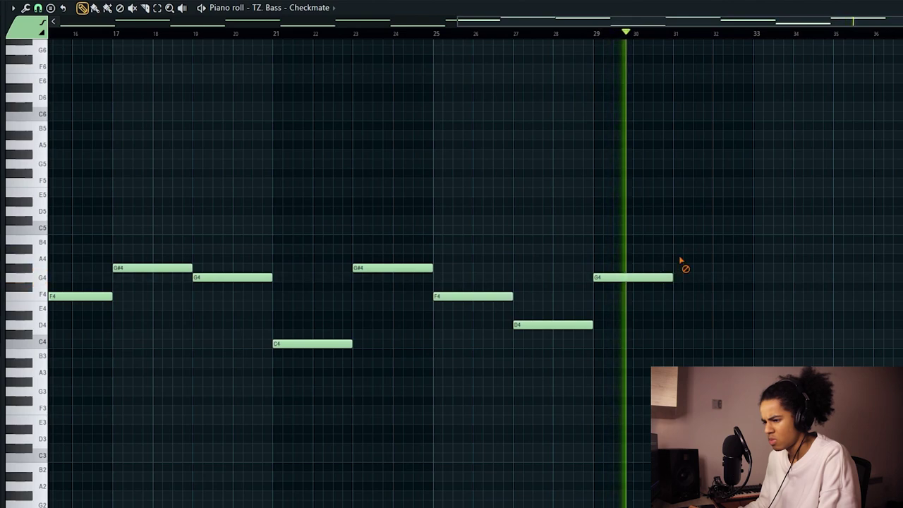
key("space")
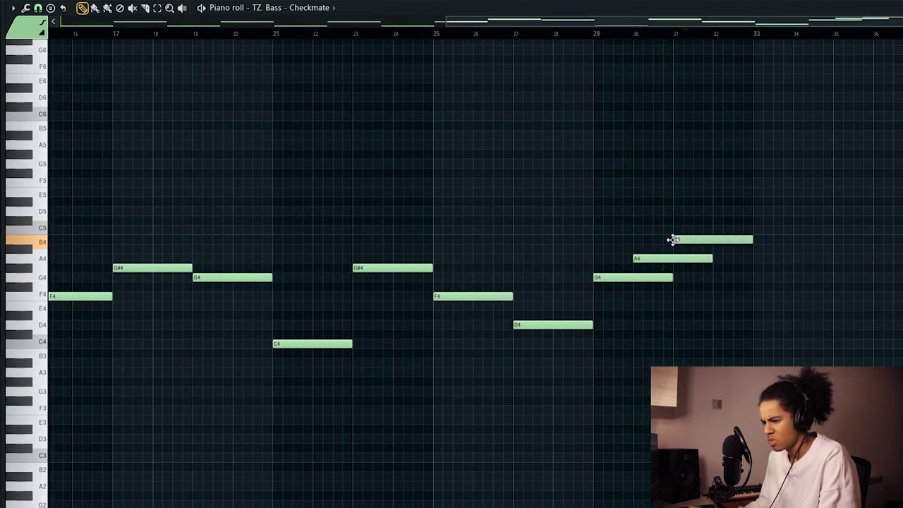
left_click(672, 33)
key("space")
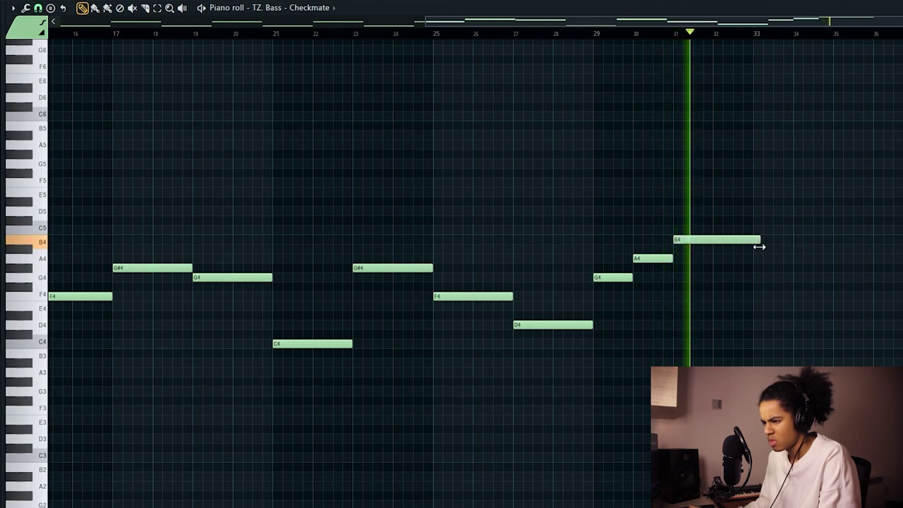
scroll(732, 38, "down", 6)
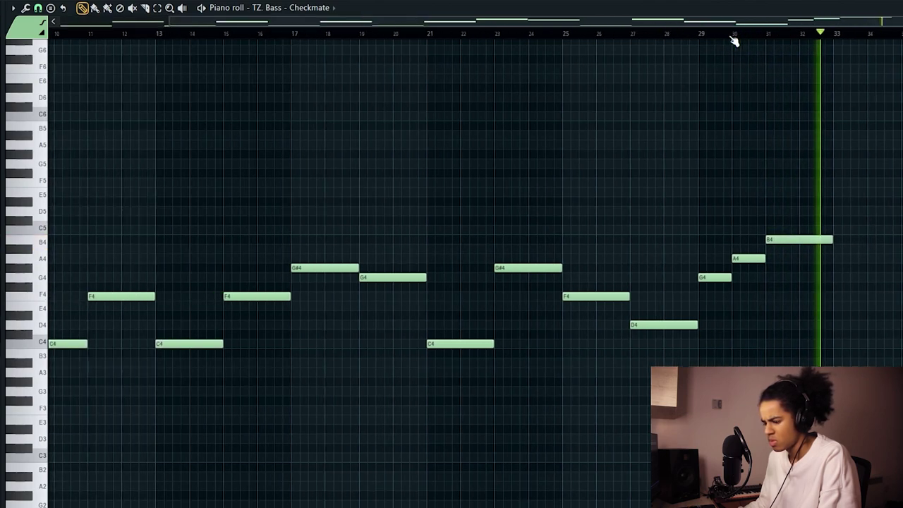
scroll(900, 27, "up", 4)
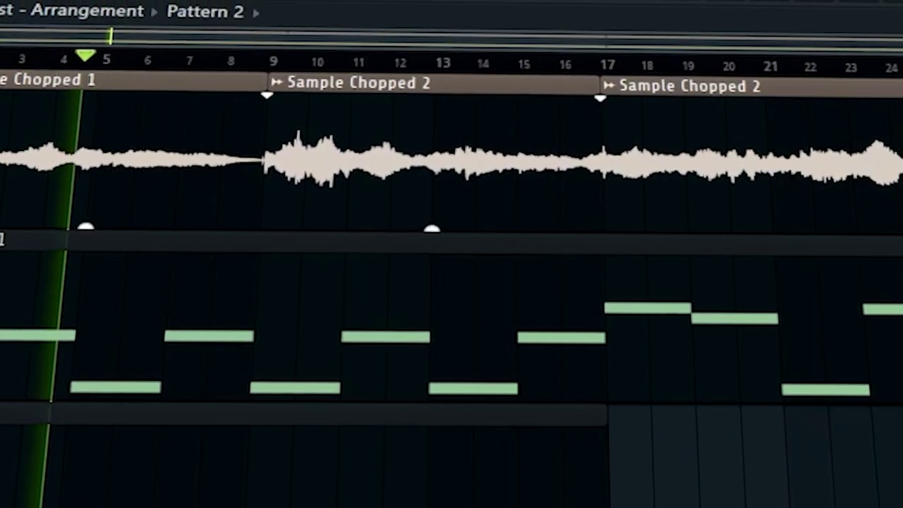
- Place another Pattern 2 clip at bar 17 in the playlist
left_click(797, 466)
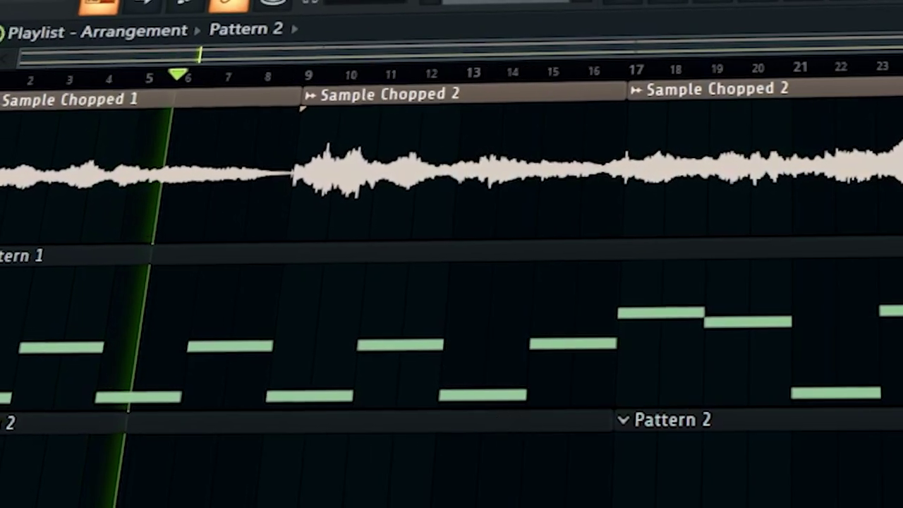
right_click(706, 476)
left_click_drag(609, 453, 897, 449)
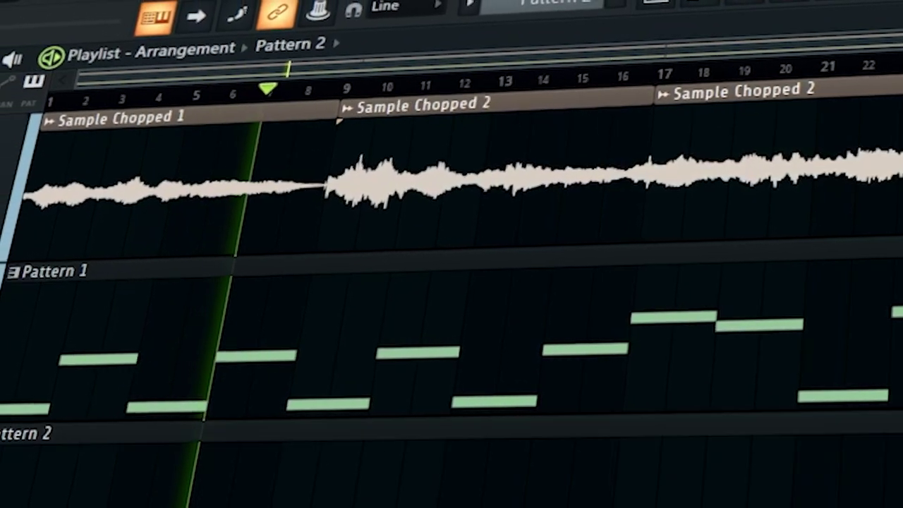
left_click_drag(901, 177, 564, 134)
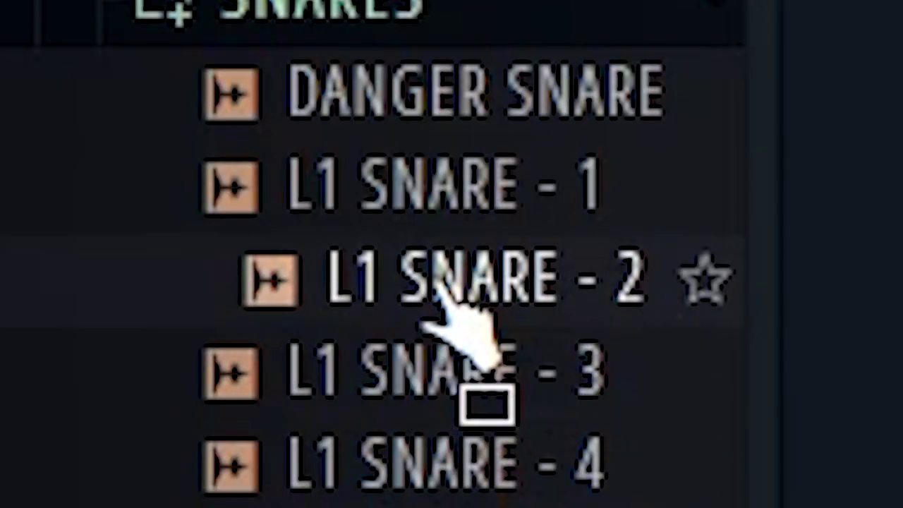
- Load the L1 SNARE - 1 sample and duplicate its two-bar C5 pattern into bars 3 and 4
left_click_drag(437, 212, 455, 229)
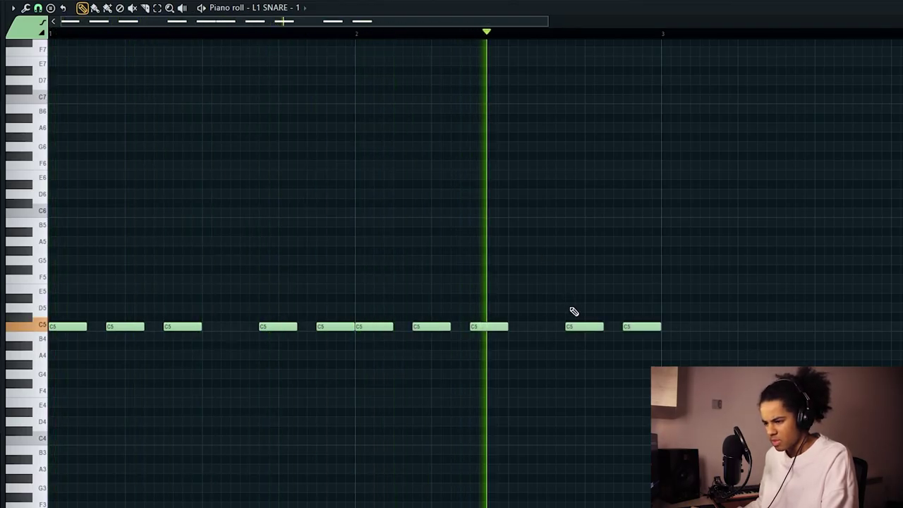
key("ctrl+b")
scroll(643, 35, "down", 1)
scroll(656, 35, "up", 1)
scroll(670, 36, "down", 2)
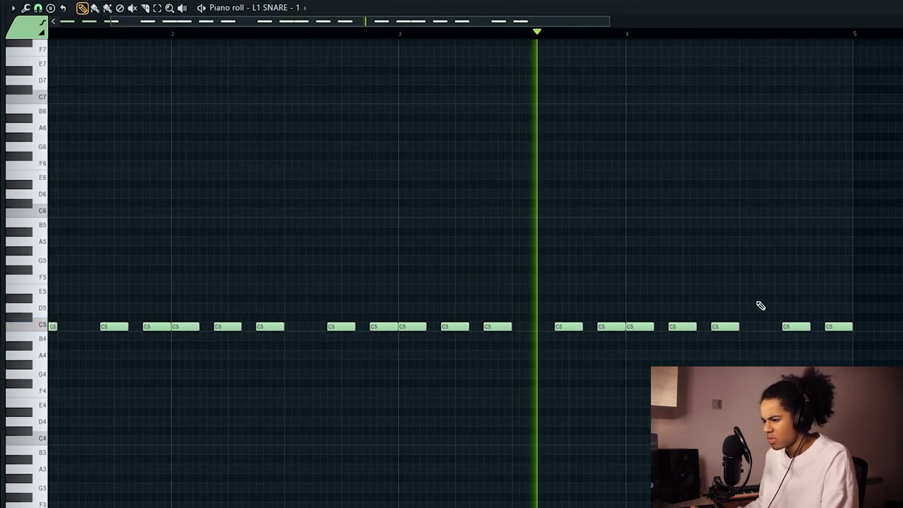
- Add an extra C5 snare hit in bar 4 and duplicate the four-bar snare pattern into bars 5 to 8
left_click(757, 326)
scroll(658, 182, "down", 2)
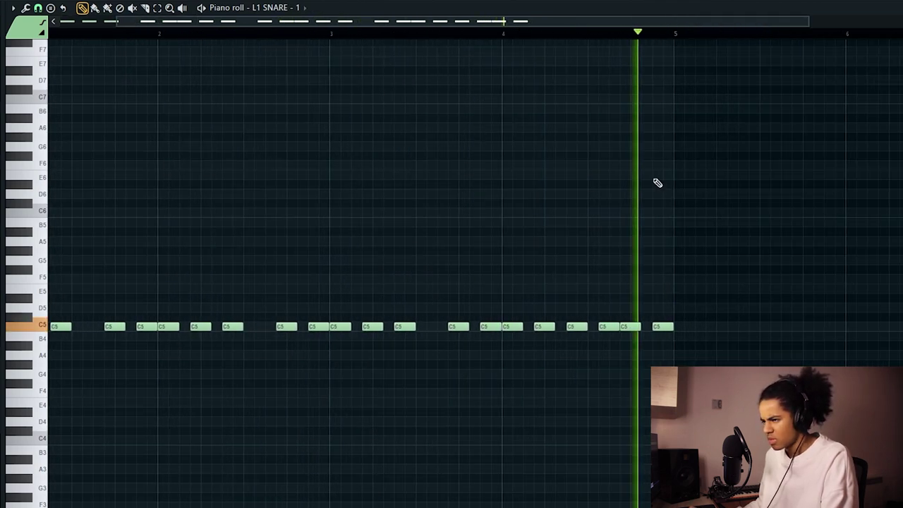
key("ctrl+b")
scroll(485, 40, "up", 2)
right_click(501, 233)
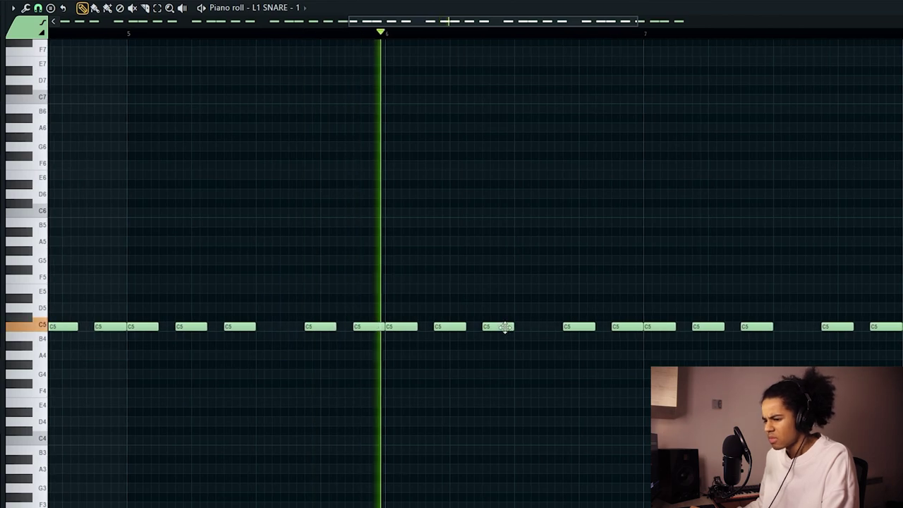
left_click_drag(577, 22, 678, 24)
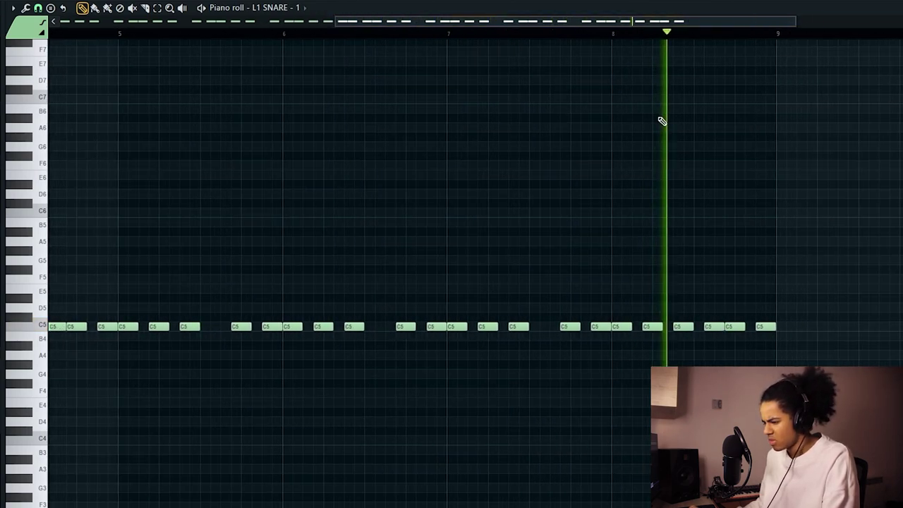
- Add short extra C5 snare hits at the ends of bars 1 and 2 and throughout bar 3
left_click_drag(450, 317, 449, 329)
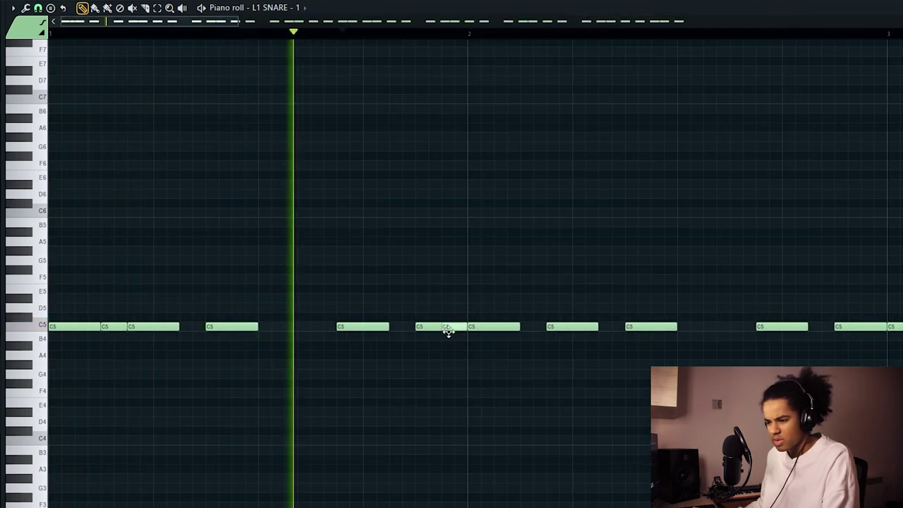
left_click_drag(209, 23, 283, 26)
left_click_drag(395, 233, 458, 321)
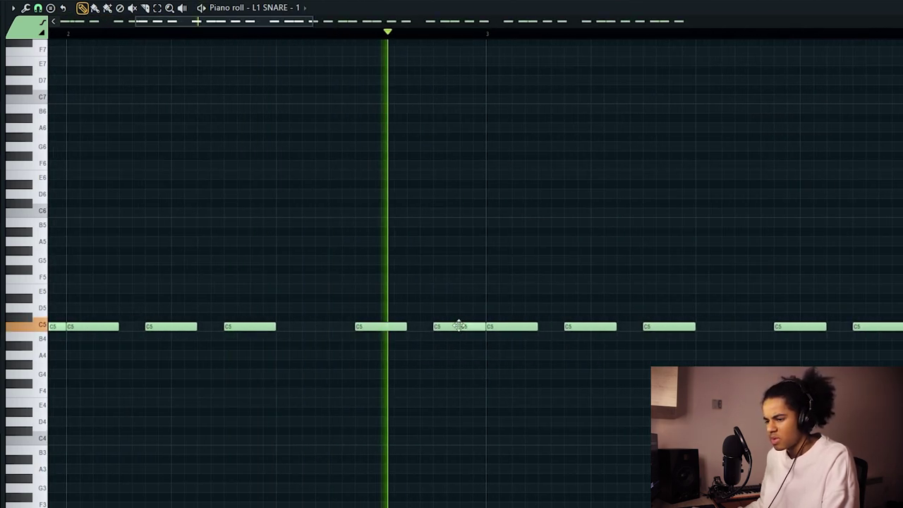
left_click(626, 326)
left_click_drag(856, 308, 832, 326)
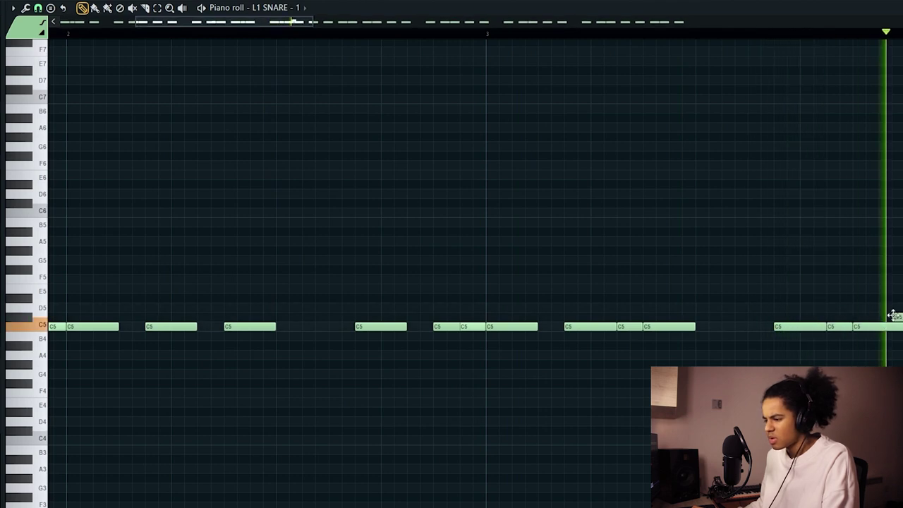
left_click_drag(894, 316, 882, 330)
- Add an F5 snare hit at the end of bar 4 and two short C5 hits in bar 6
left_click_drag(282, 25, 413, 32)
left_click_drag(403, 318, 585, 276)
left_click_drag(398, 35, 526, 44)
left_click_drag(383, 317, 383, 325)
left_click_drag(644, 318, 644, 334)
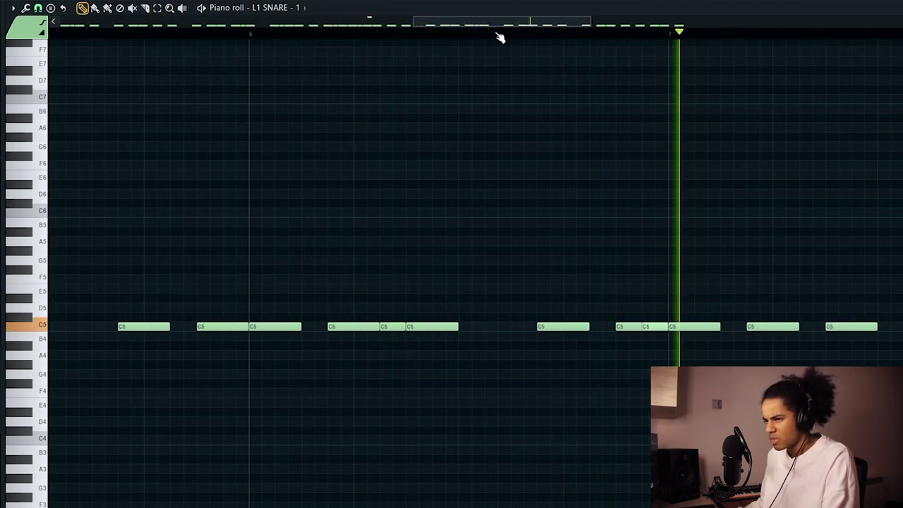
- Add an F5 snare hit at the end of bar 7 and extra C5 and G5 hits in bar 8
left_click_drag(500, 34, 639, 54)
left_click_drag(374, 290, 341, 283)
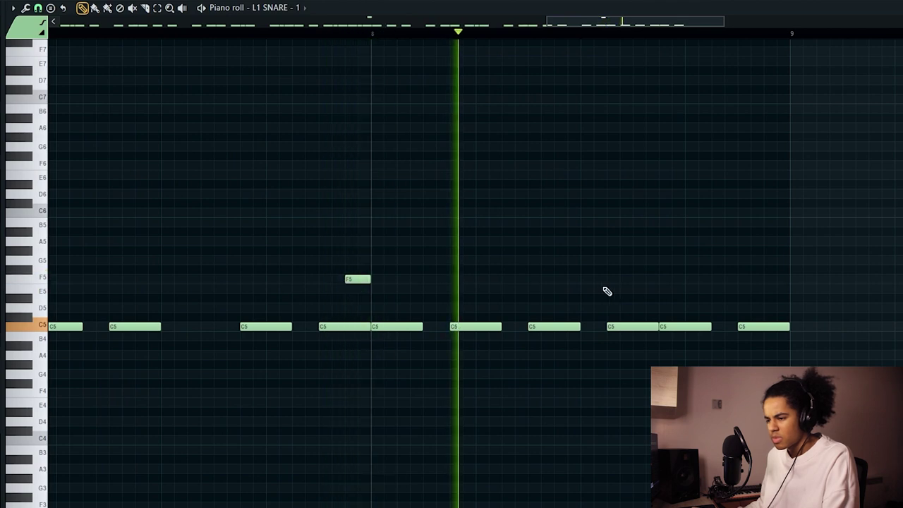
left_click(584, 326)
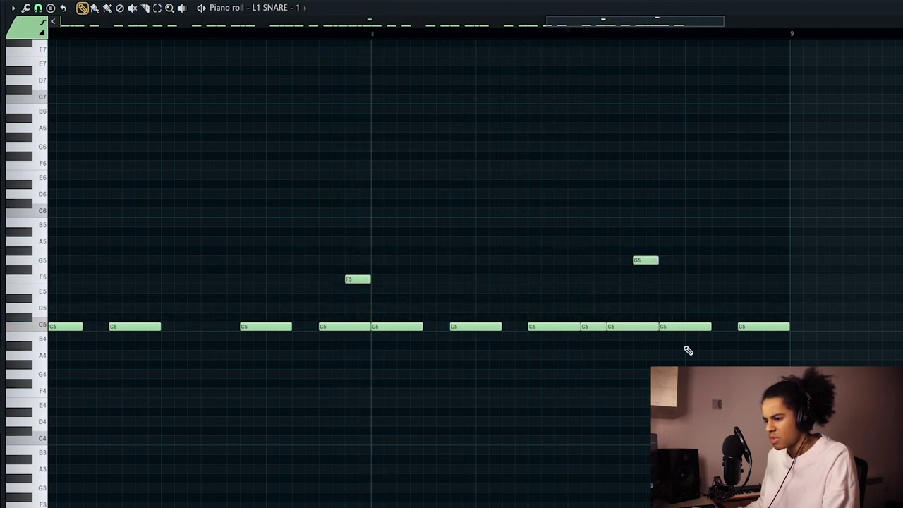
left_click(720, 362)
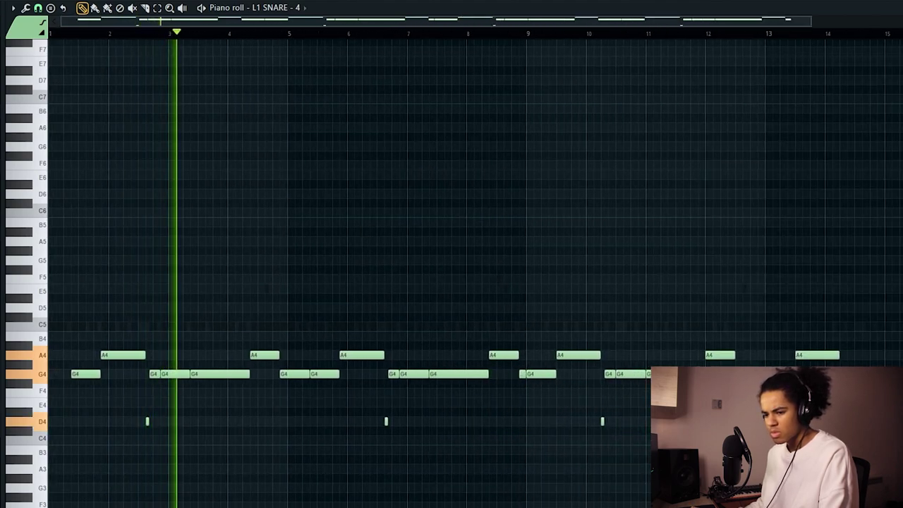
- Select all L1 SNARE - 4 notes and enlarge their velocity lane
key("ctrl+a")
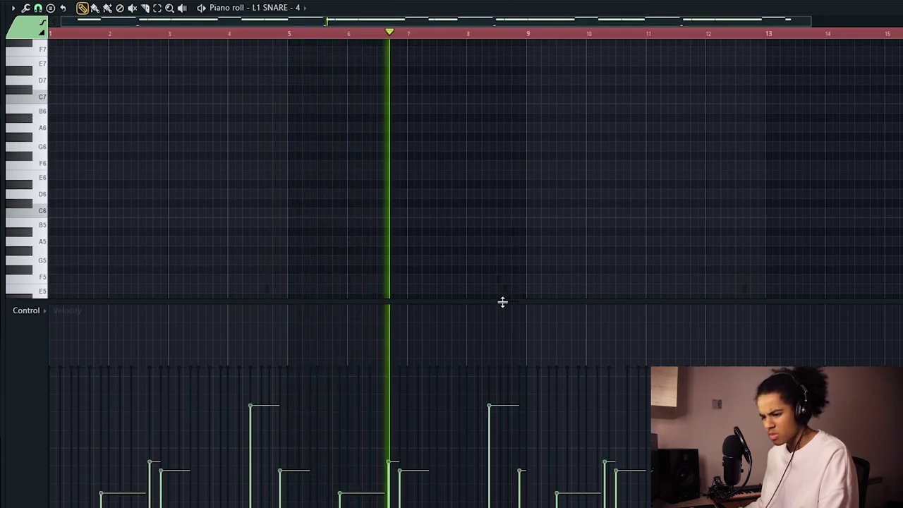
scroll(561, 40, "down", 2)
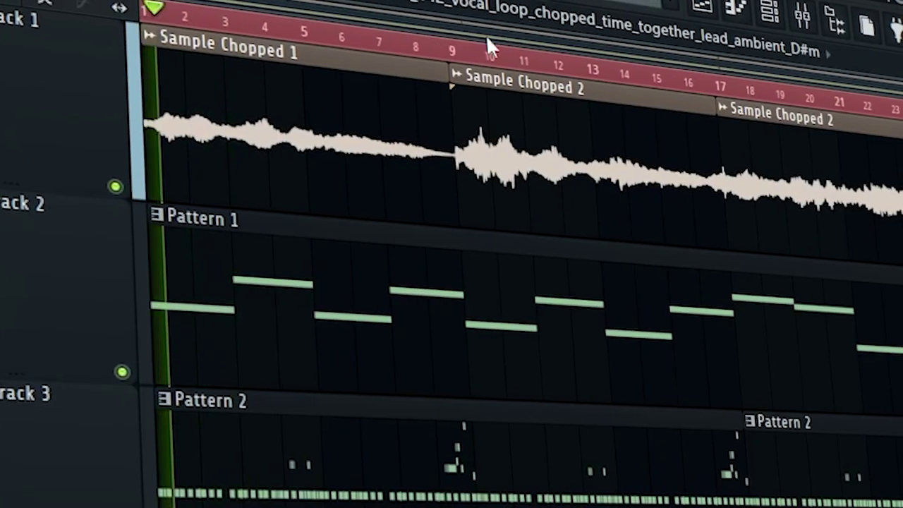
- Load the [HARAKIRI] - dis one clean Perc sample and select its C5 hits in bars 1 and 3
scroll(234, 6, "up", 1)
scroll(262, 37, "down", 1)
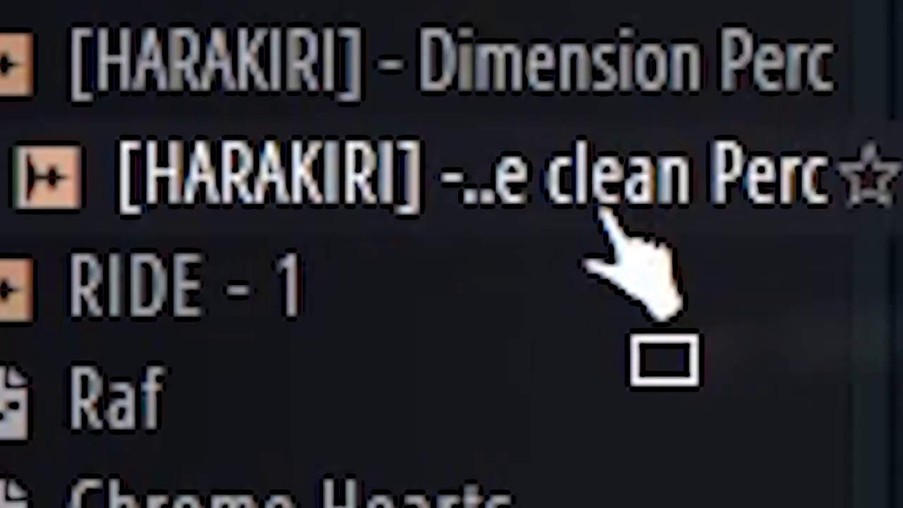
left_click_drag(600, 210, 548, 221)
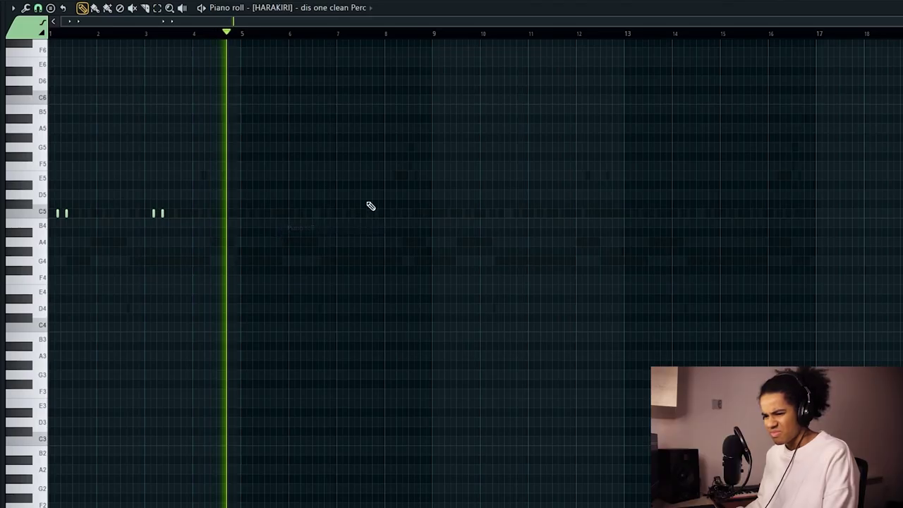
left_click(37, 10)
left_click(61, 188)
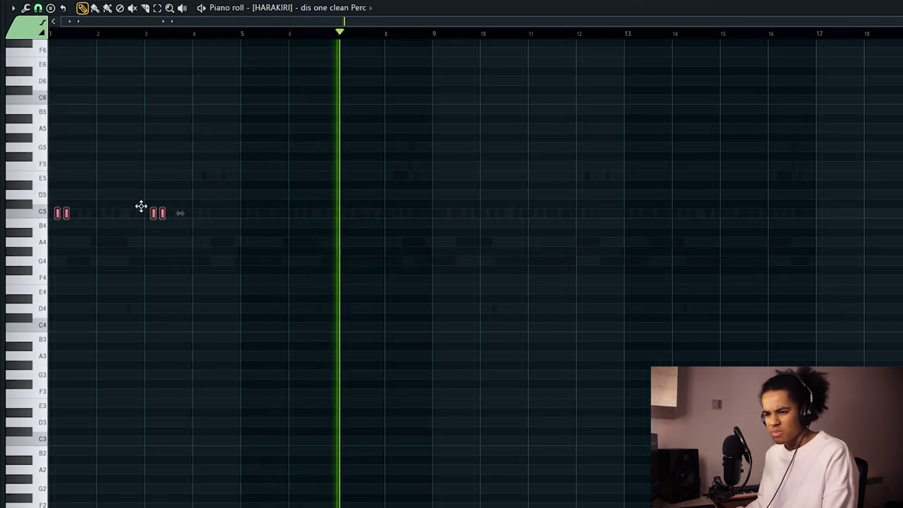
left_click_drag(527, 192, 61, 231)
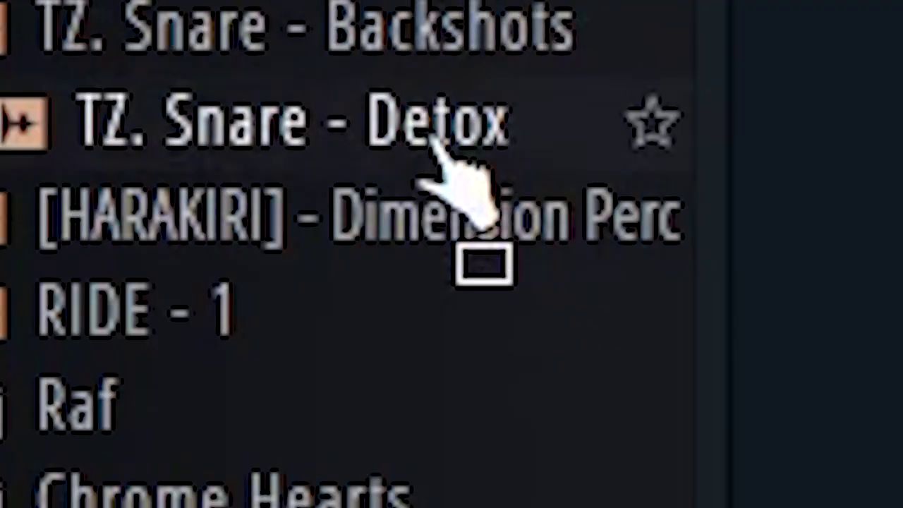
- Load the TZ. Snare samples Detox, Backshots and Out Of Memory, adding a step hit on the Detox channel
left_click_drag(430, 146, 438, 225)
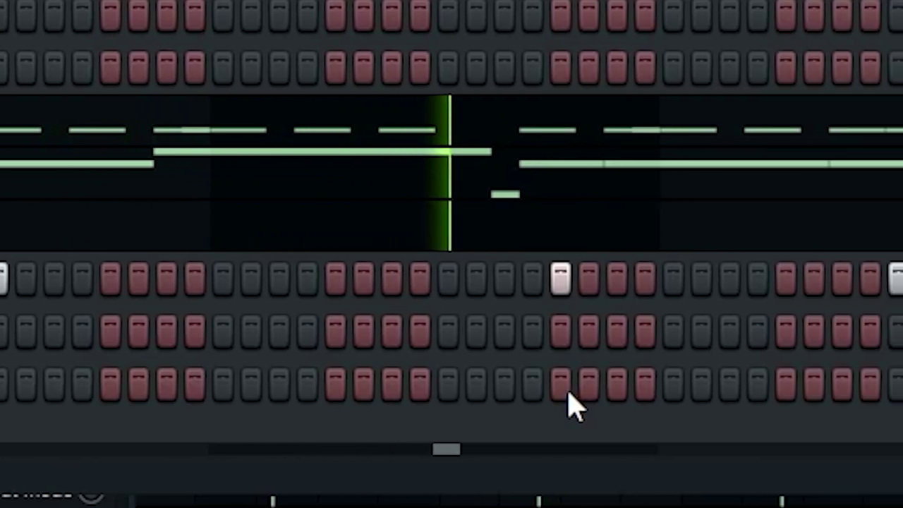
left_click(829, 385)
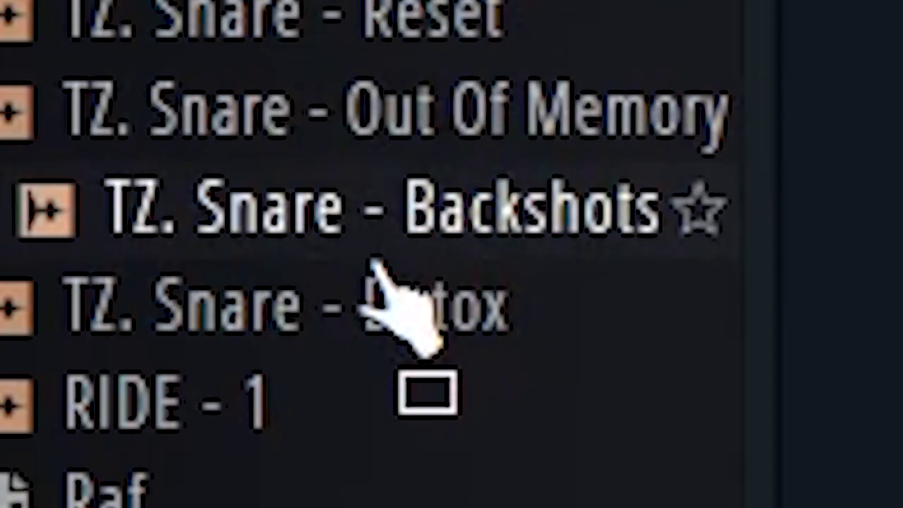
left_click_drag(400, 237, 470, 184)
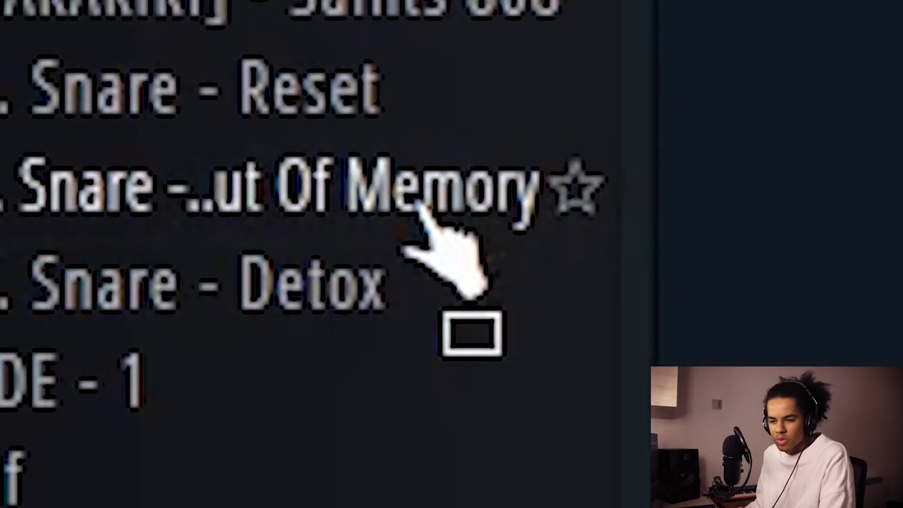
left_click_drag(420, 207, 428, 224)
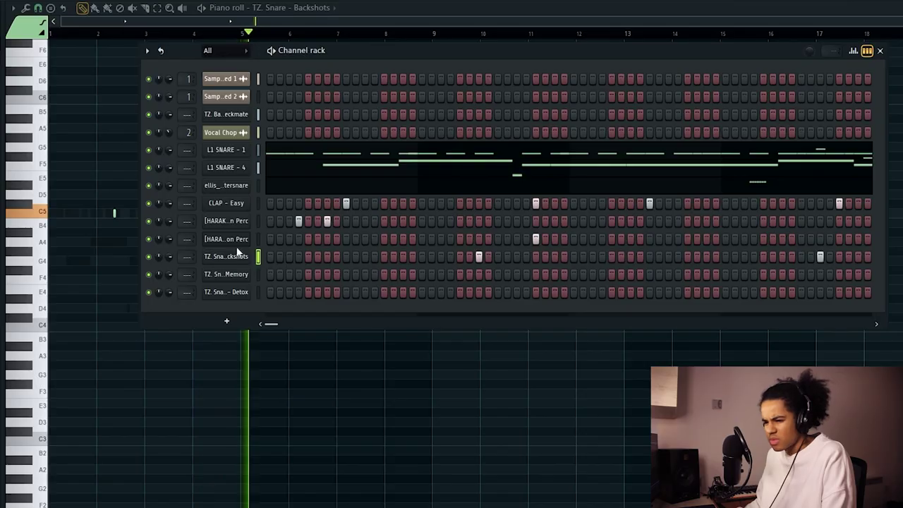
- Select the C5 hits in bars 2 and 4 of the TZ. Snare - Backshots and Out Of Memory patterns
left_click(258, 256)
left_click(477, 1)
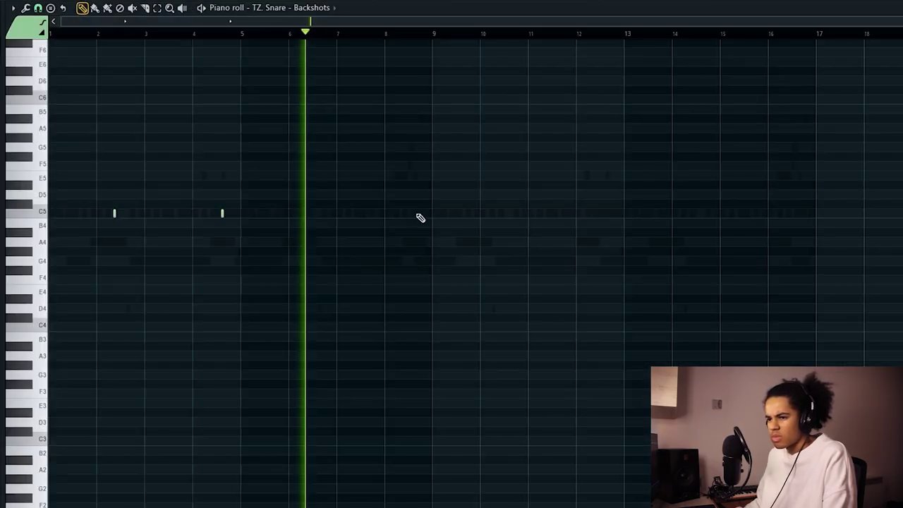
left_click_drag(475, 182, 31, 249)
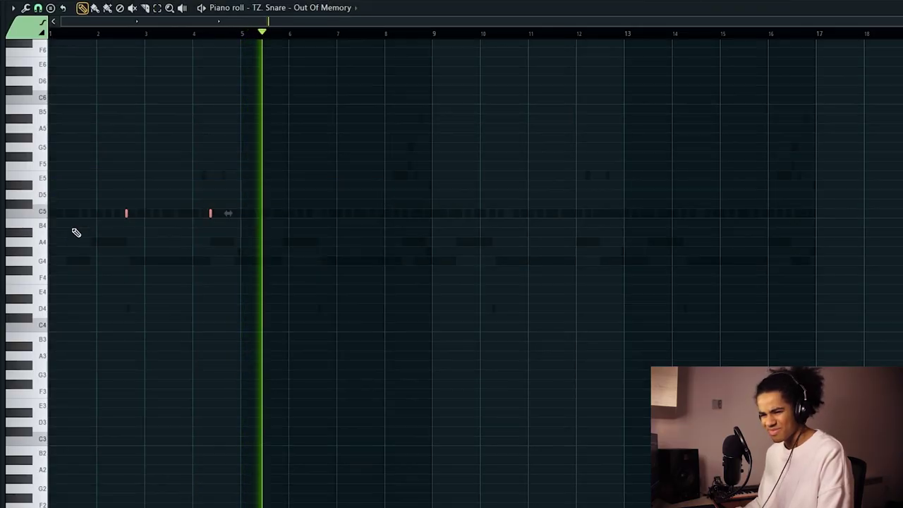
left_click_drag(516, 208, 477, 200)
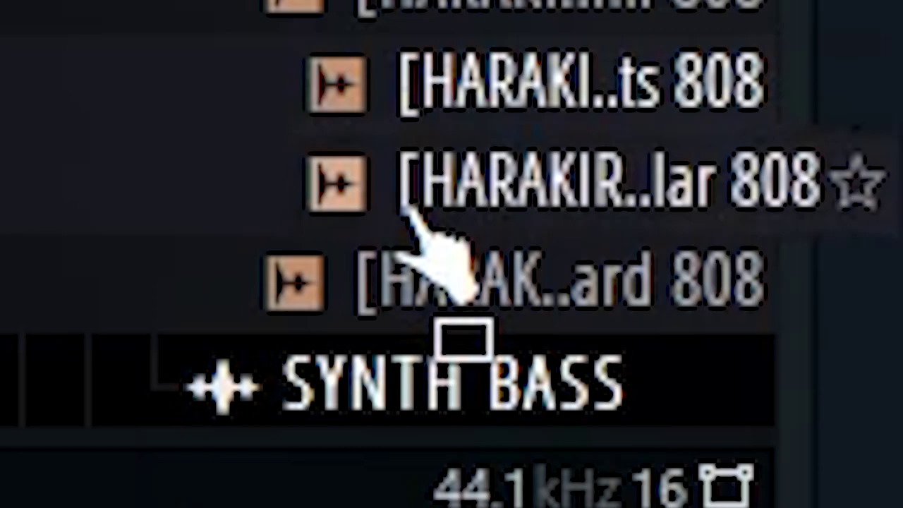
- Load the [HARAKIRI] - Saints 808 sample and paste the 32-bar bass line into its piano roll
scroll(413, 176, "up", 3)
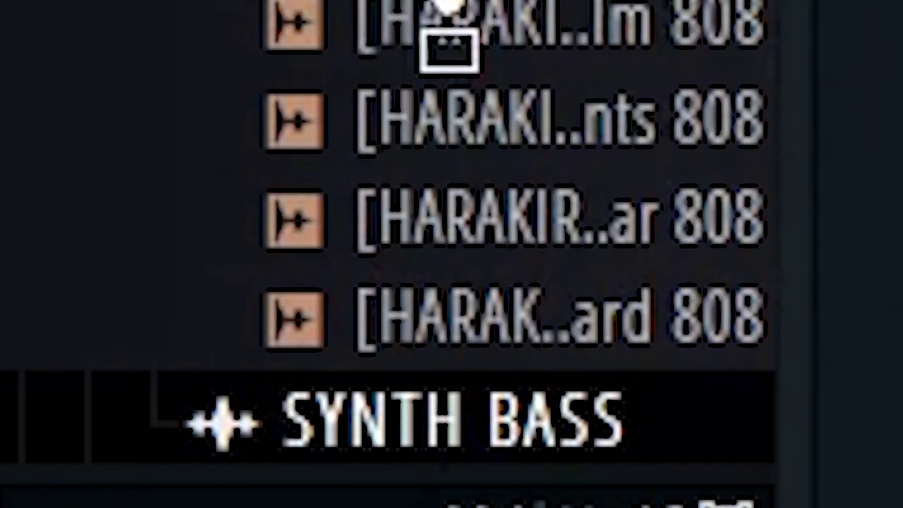
left_click(409, 142)
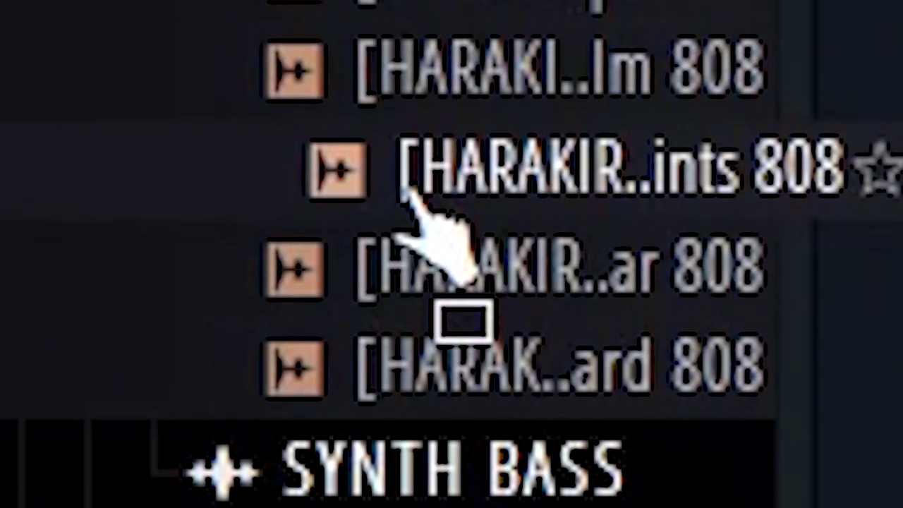
left_click_drag(406, 191, 440, 222)
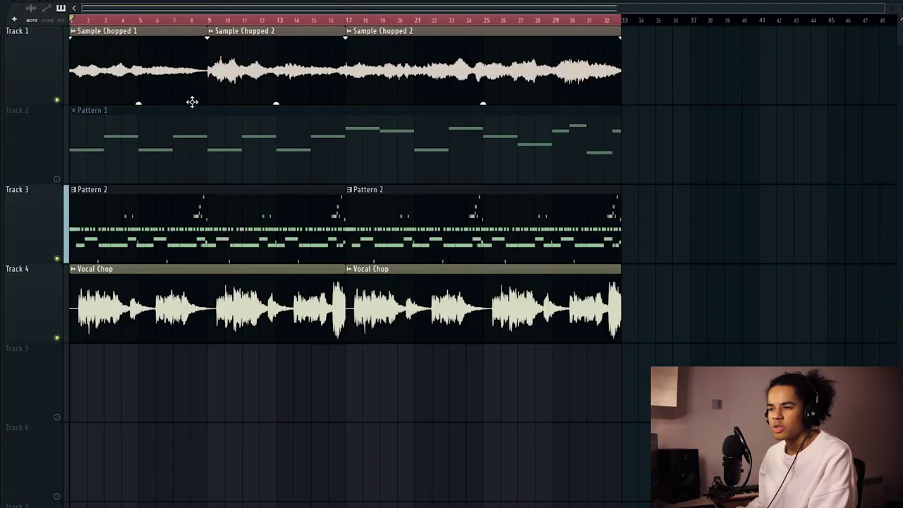
key("F6")
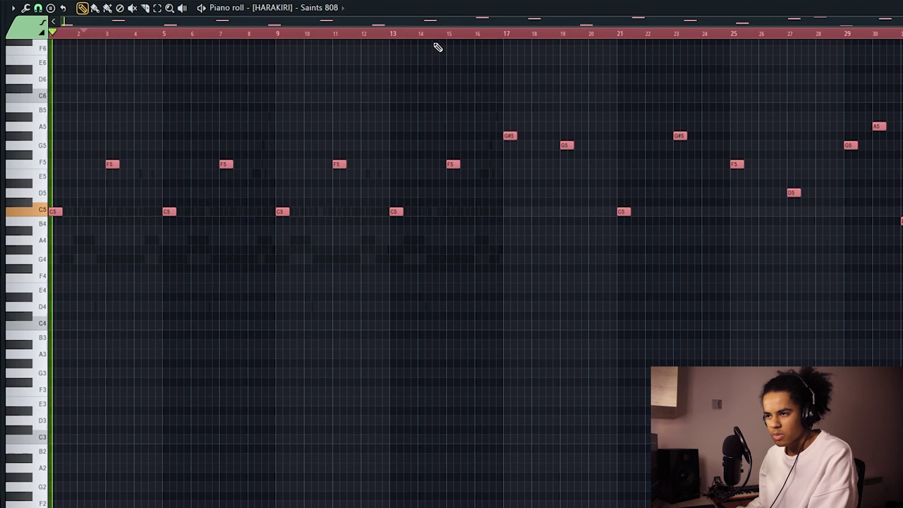
scroll(449, 36, "down", 1)
left_click(458, 66, "ctrl")
- Add F5 and G5 808 notes in the second half of bar 4, shortening each to one beat
scroll(325, 36, "up", 4)
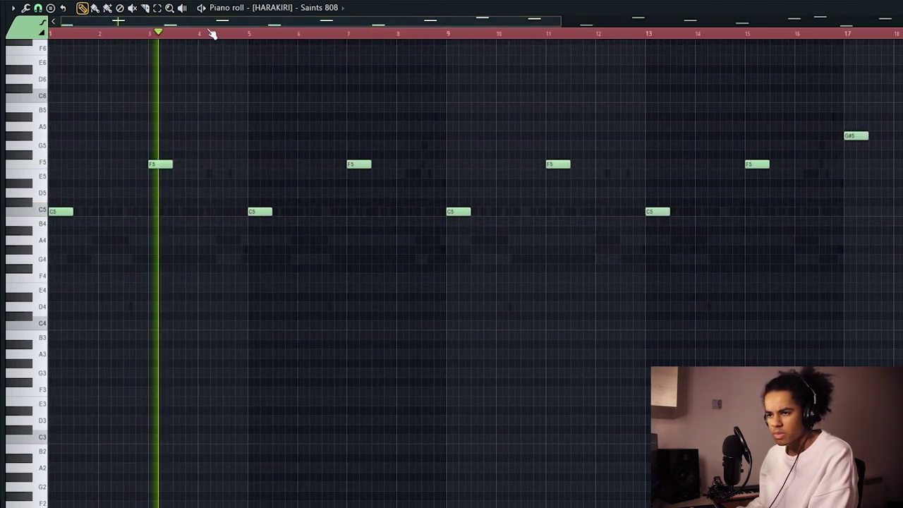
scroll(210, 34, "up", 2)
left_click(328, 164)
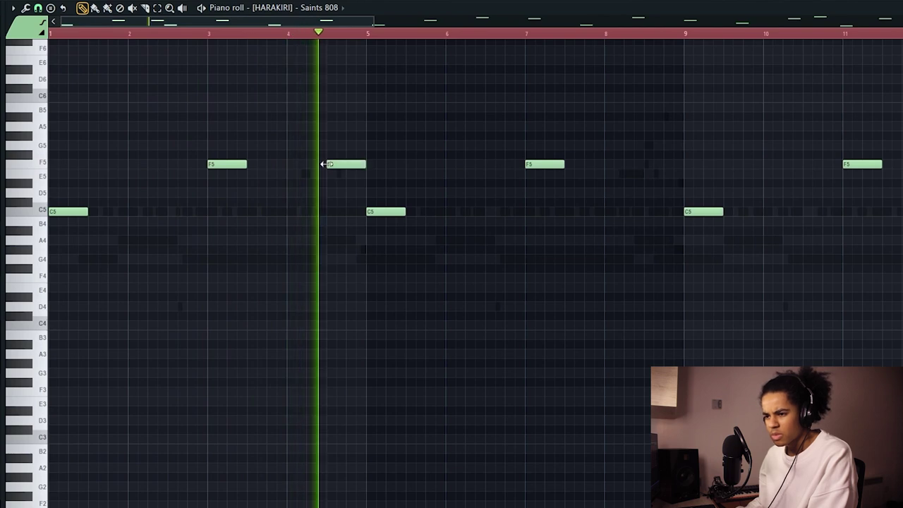
left_click(351, 145)
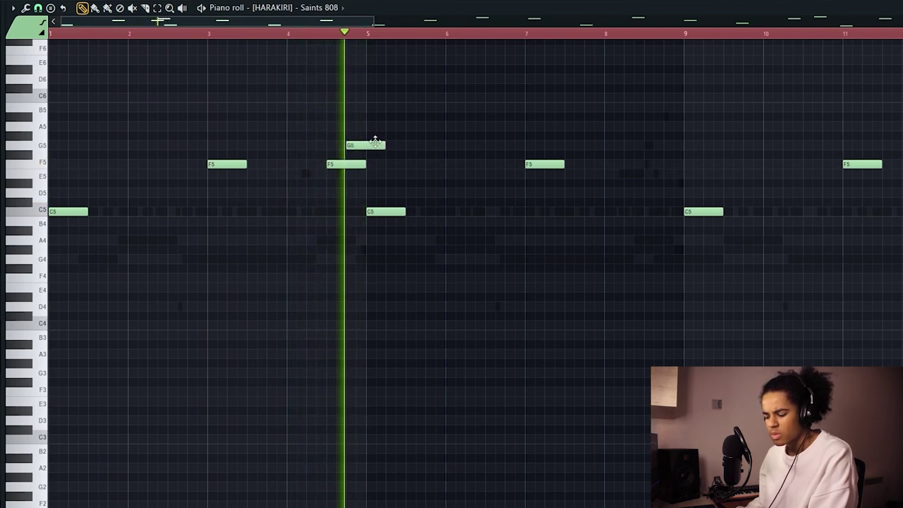
left_click(317, 33)
left_click_drag(366, 168, 345, 167)
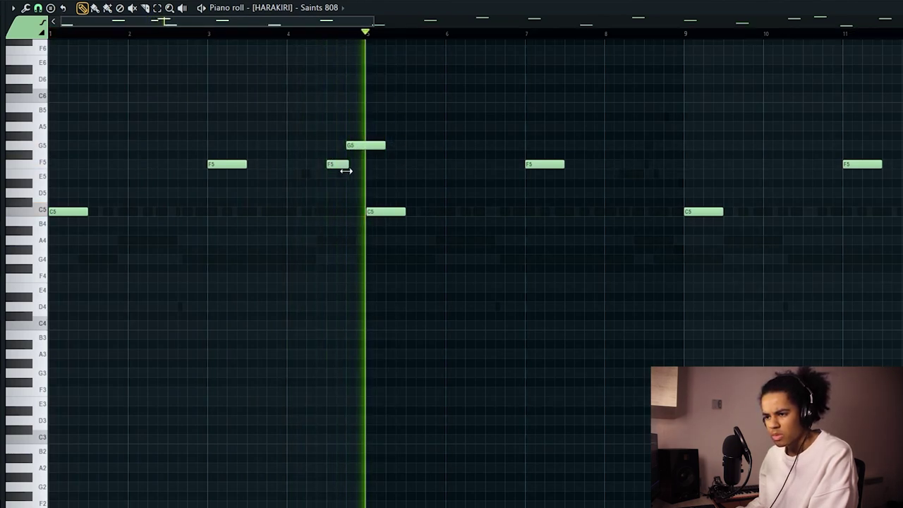
left_click_drag(385, 146, 367, 147)
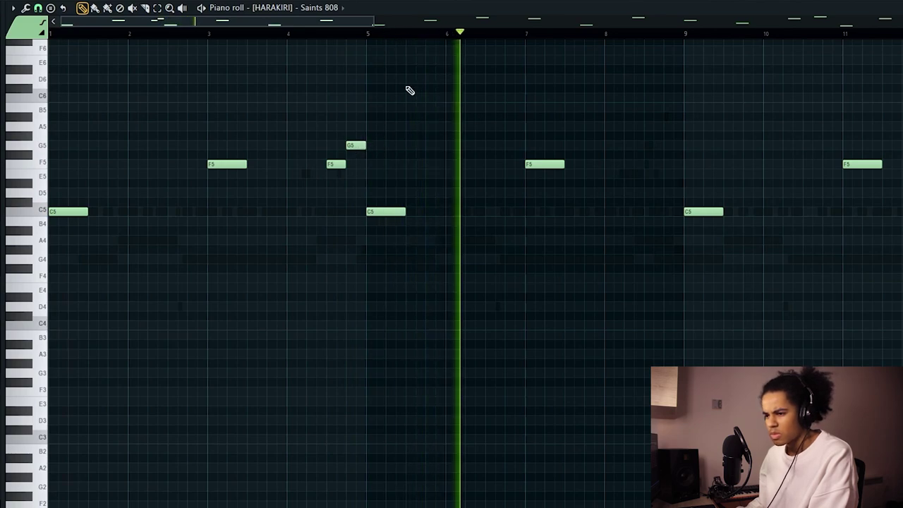
- Transpose the whole Saints 808 line down three octaves so that it starts on C2
scroll(430, 35, "down", 2)
scroll(426, 78, "down", 1)
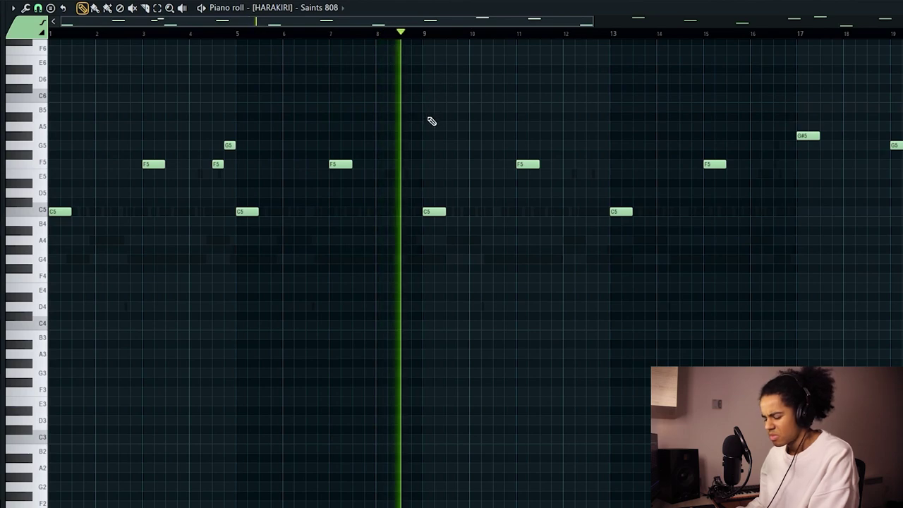
key("ctrl+Down")
key("ctrl+Down")
scroll(436, 53, "up", 1)
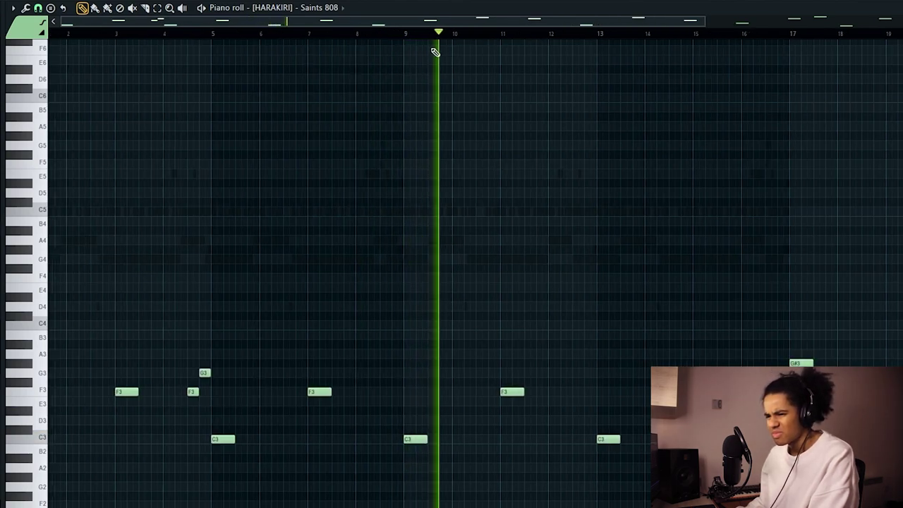
scroll(434, 52, "down", 2)
scroll(385, 165, "down", 2)
key("ctrl+Down")
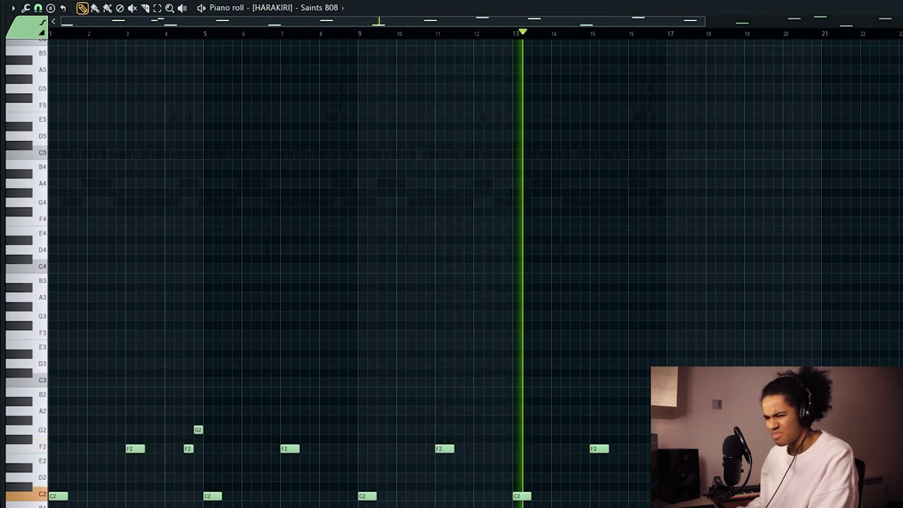
key("F6")
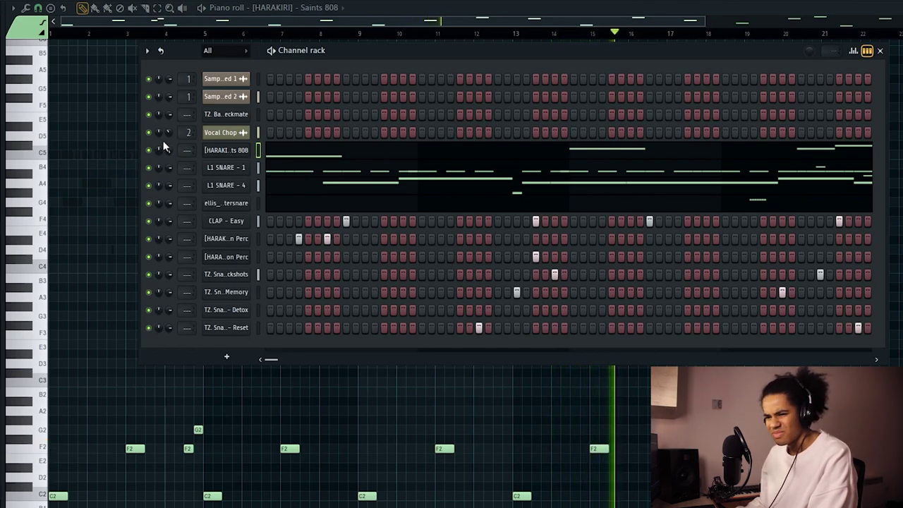
key("F6")
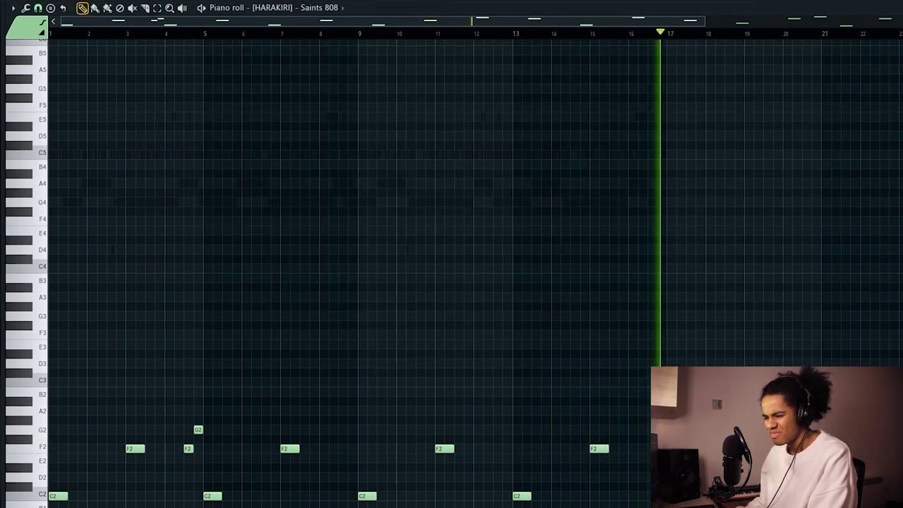
- Try slide notes on F4 and A#4 in the second half of bar 4 and D4 at the start of bar 5
left_click(421, 182)
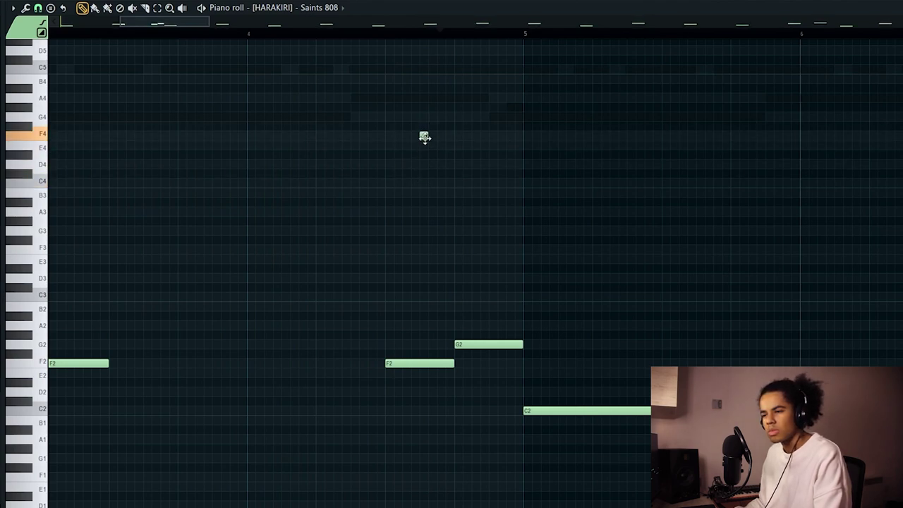
left_click(391, 35)
key("space")
key("space")
scroll(485, 127, "up", 1)
key("space")
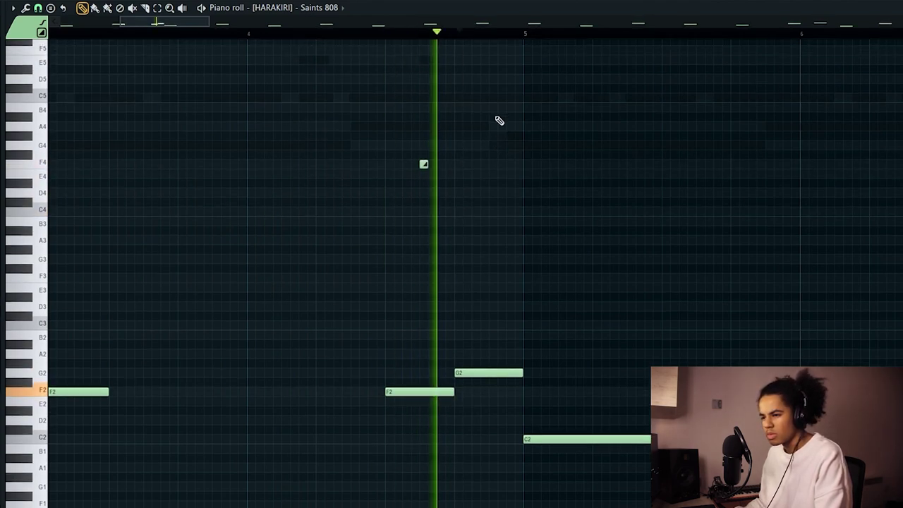
left_click(493, 118)
double_click(493, 118)
left_click(527, 196)
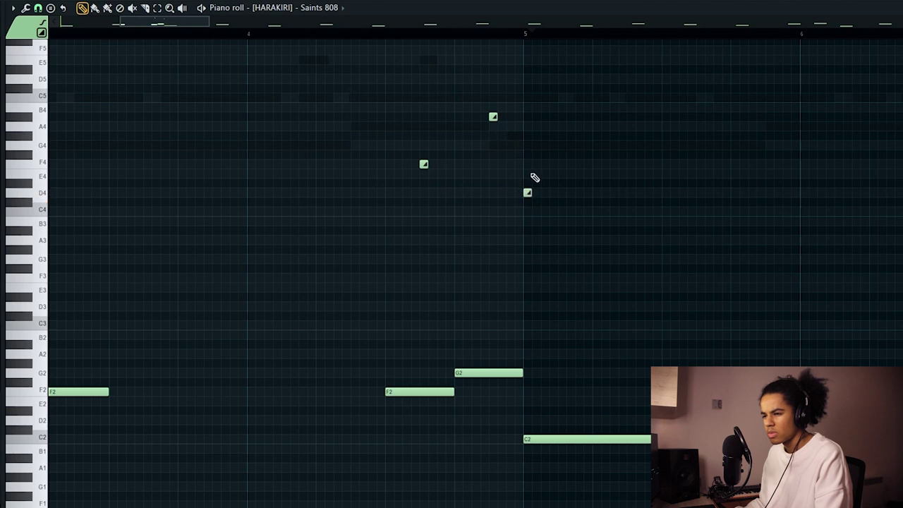
key("space")
- Fill the second half of bar 4 with four short F2 notes under F3 and G3 slides, switch slide mode off and audition it
scroll(460, 41, "down", 4)
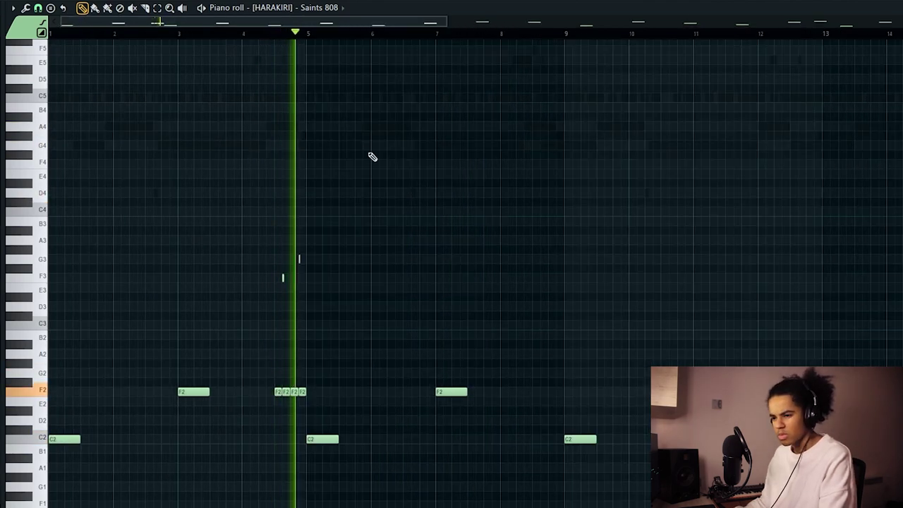
scroll(371, 157, "down", 3)
key("s")
key("space")
key("space")
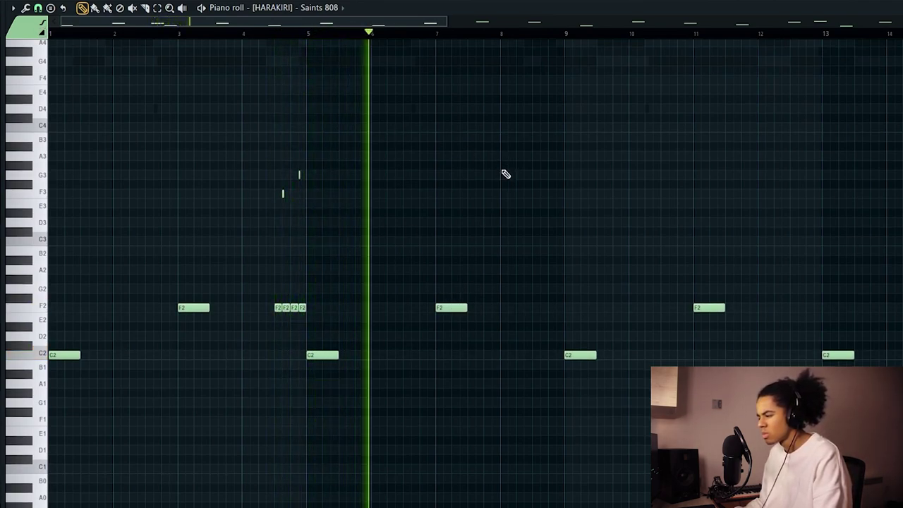
- Add a C2 note in the second half of bar 6 and an F2 in the second half of bar 8 chopped into four
left_click(404, 354)
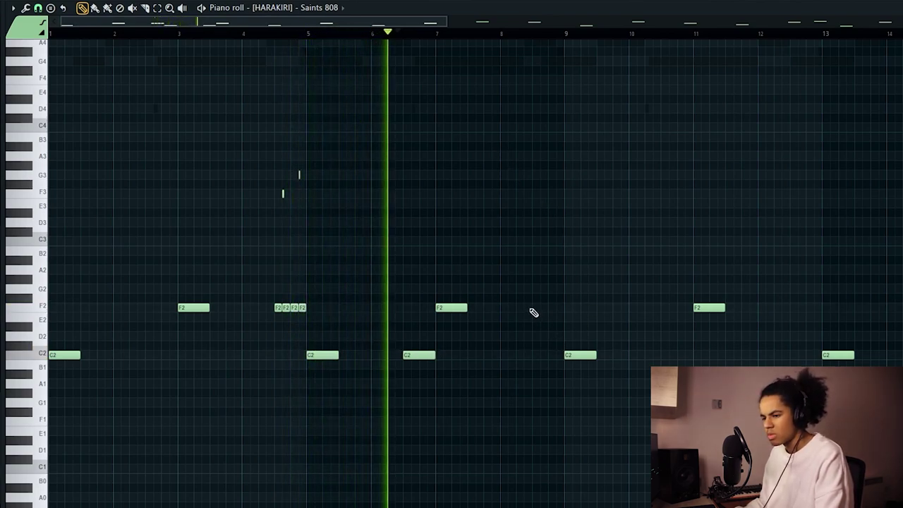
left_click(537, 307)
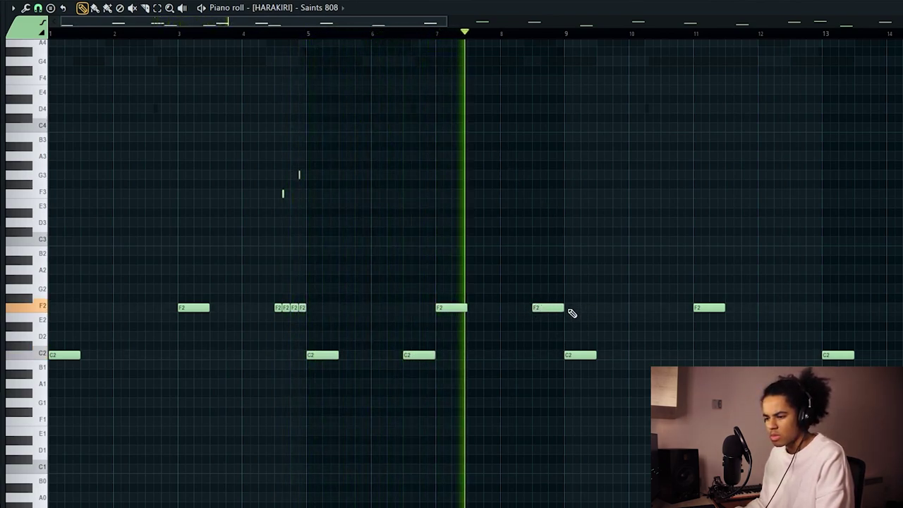
left_click_drag(564, 309, 540, 310)
left_click(544, 307)
key("ctrl+b")
key("ctrl+b")
left_click(540, 290, "ctrl")
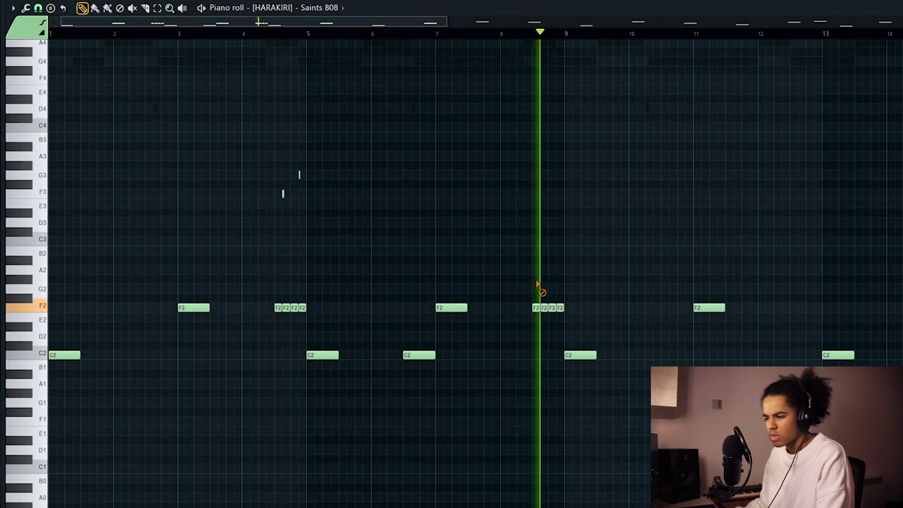
- Add short G3, G#3 and G3 slide notes over the chopped F2 notes in bar 8 and play them back
left_click(553, 175)
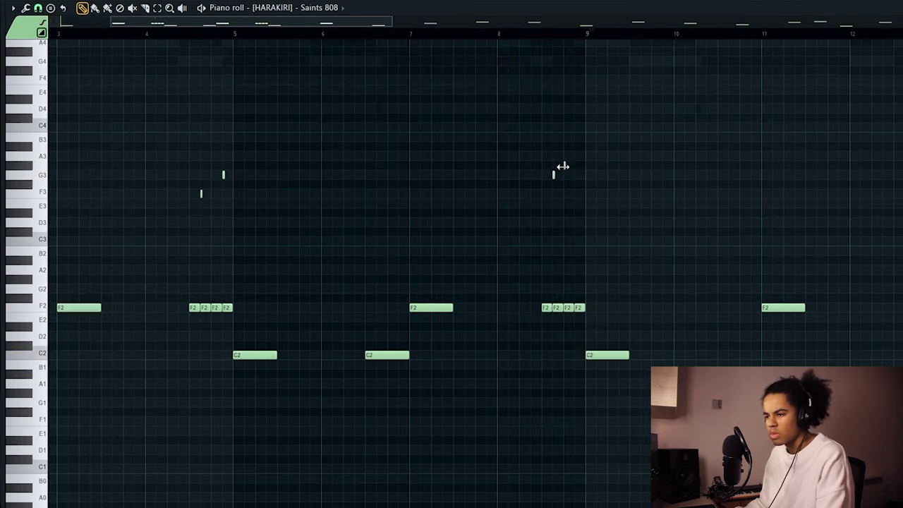
left_click(540, 36)
key("space")
scroll(543, 39, "down", 3)
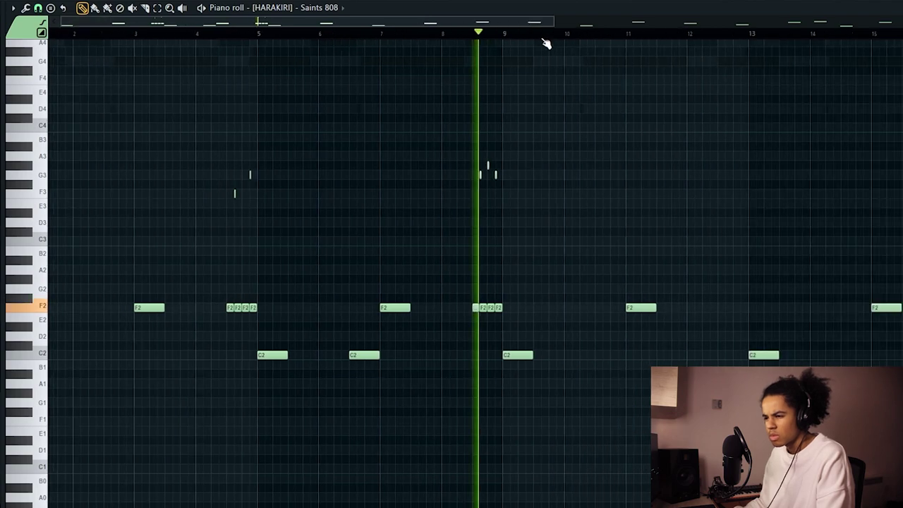
left_click_drag(447, 23, 500, 26)
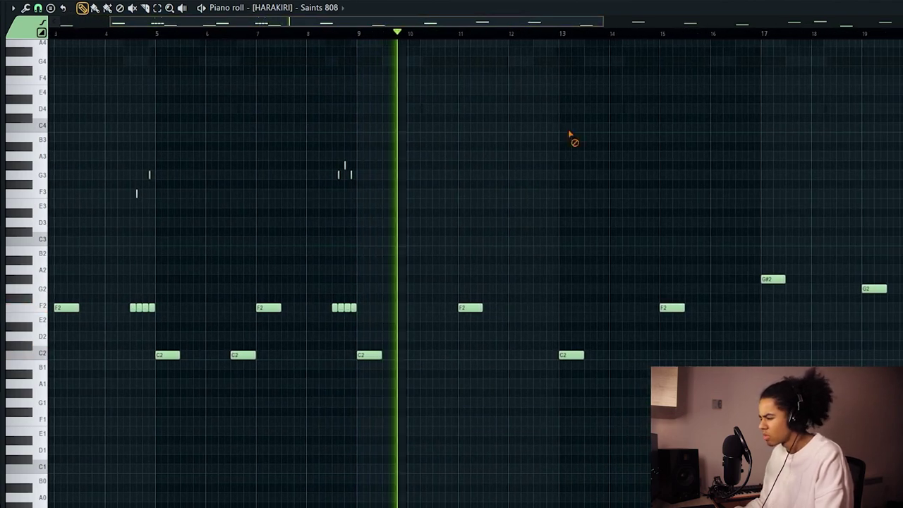
key("space")
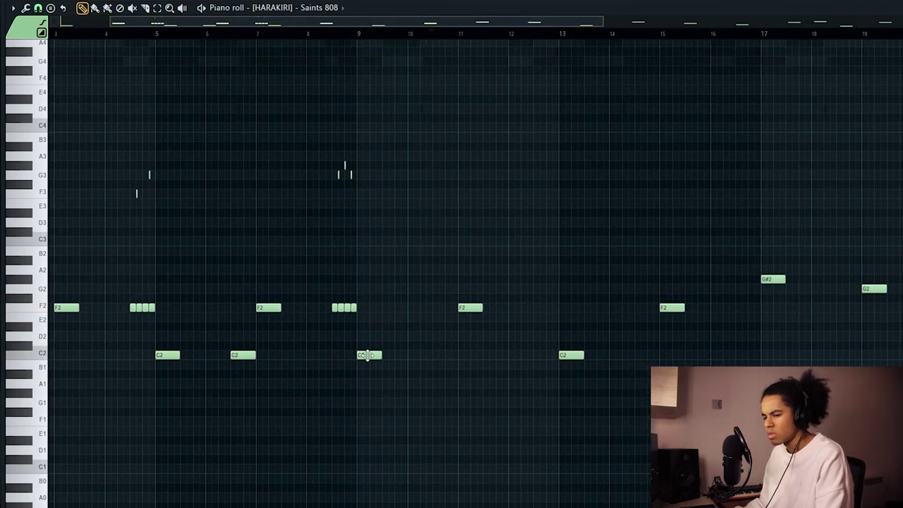
- Add a short C2 note on the last beat of bar 9 with a short C3 slide note over it
left_click(359, 36)
key("space")
scroll(359, 36, "up", 1)
scroll(359, 37, "down", 2)
key("space")
left_click(315, 35)
key("space")
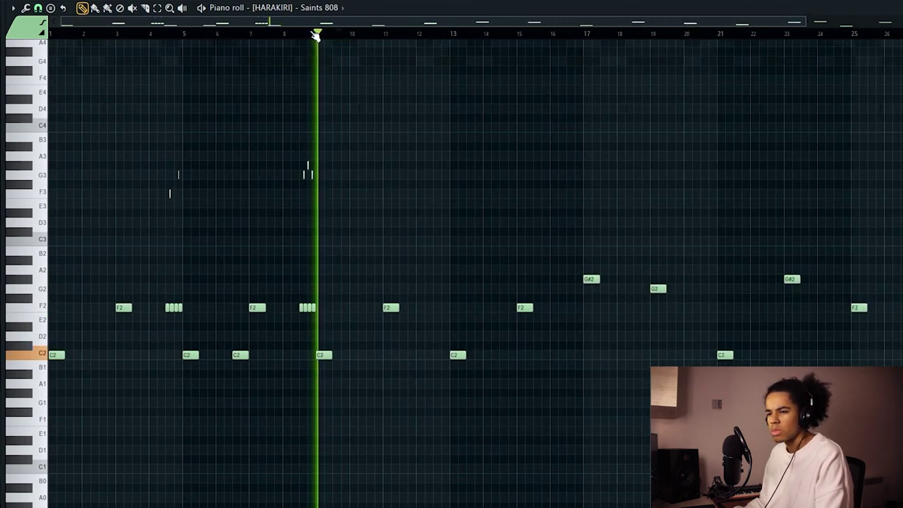
scroll(317, 39, "up", 2)
key("space")
left_click(405, 355)
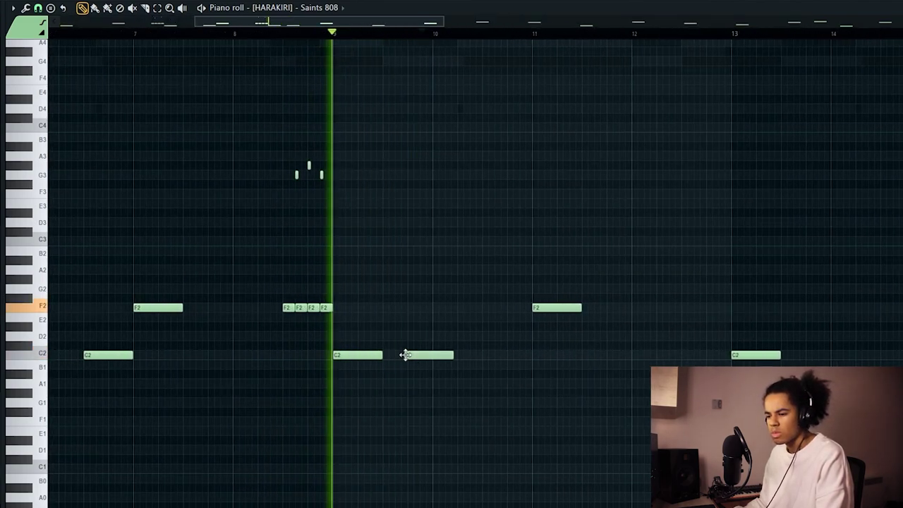
left_click_drag(446, 358, 439, 359)
key("space")
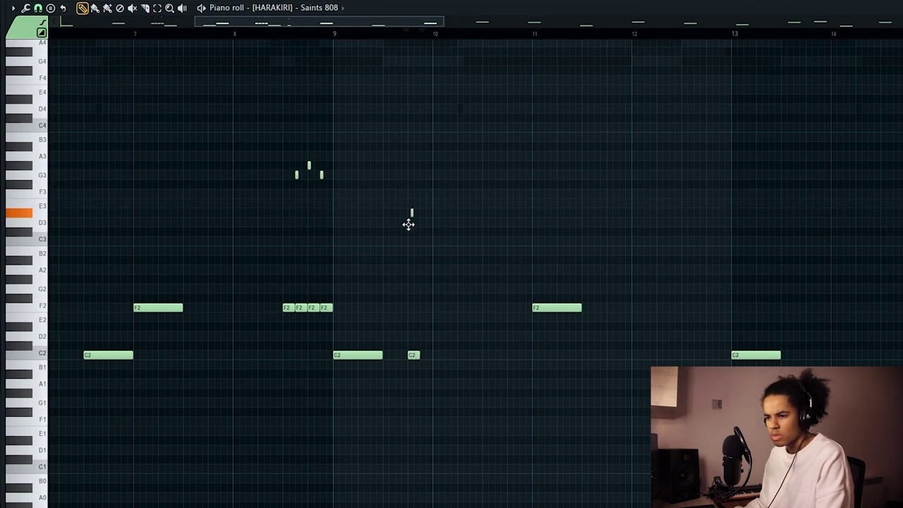
key("space")
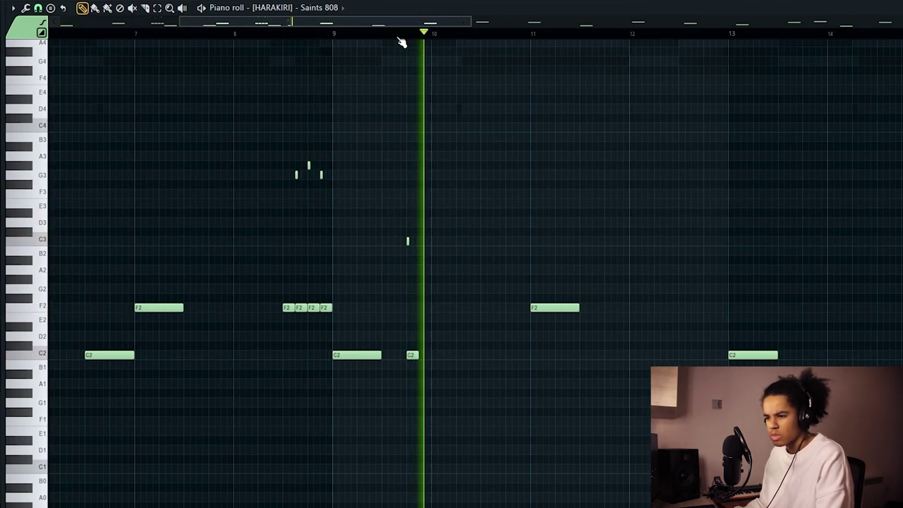
scroll(402, 40, "down", 2)
double_click(492, 307)
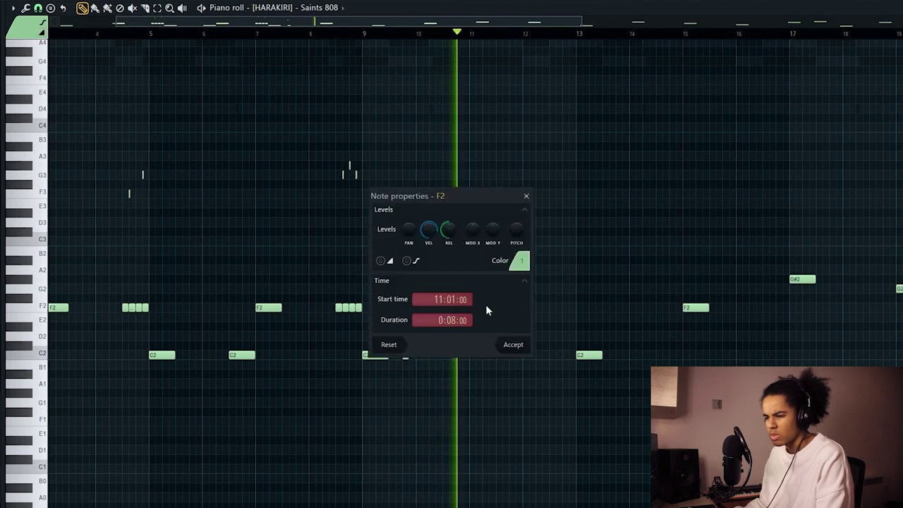
left_click(528, 196)
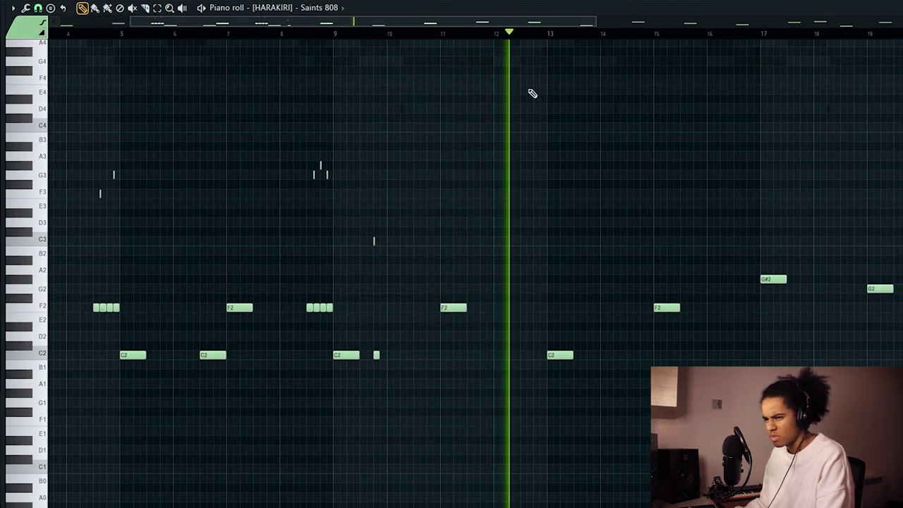
- Add a one-beat F2 note at the end of bar 14 with a short G3 slide note over its start
scroll(539, 37, "down", 1)
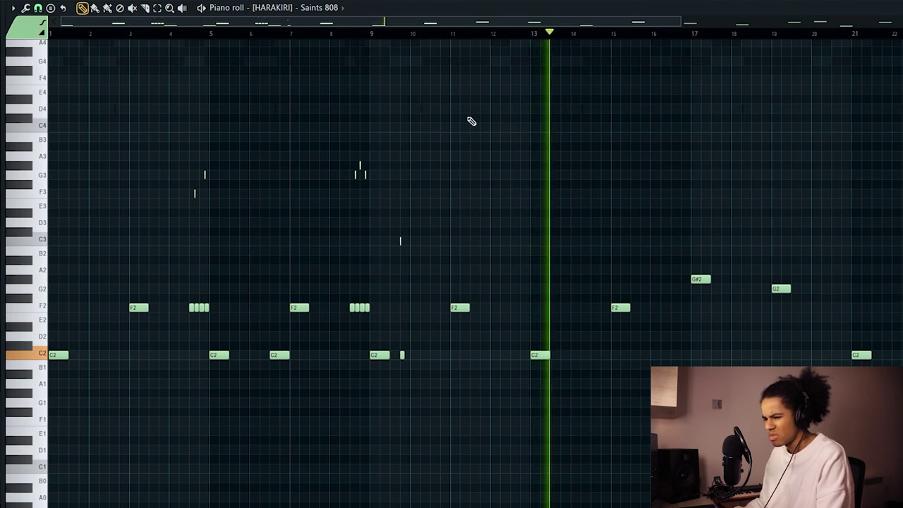
scroll(670, 38, "up", 2)
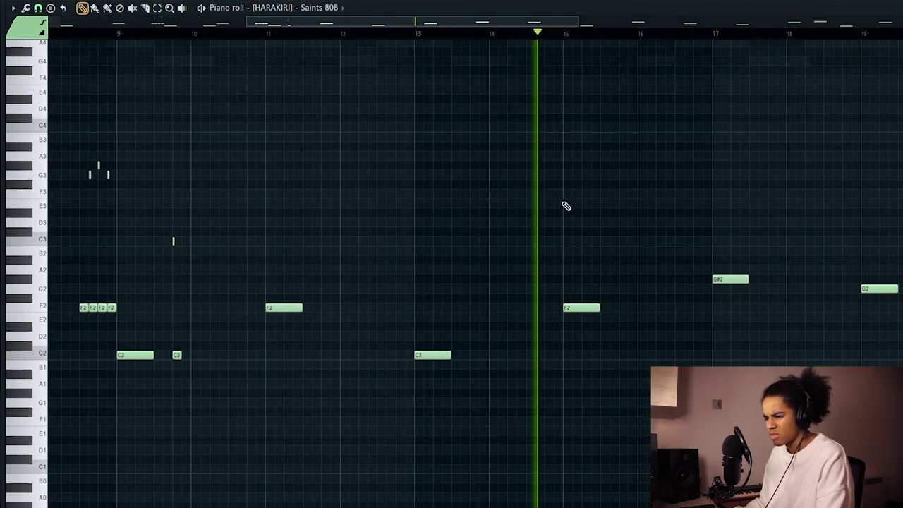
key("space")
left_click(545, 203)
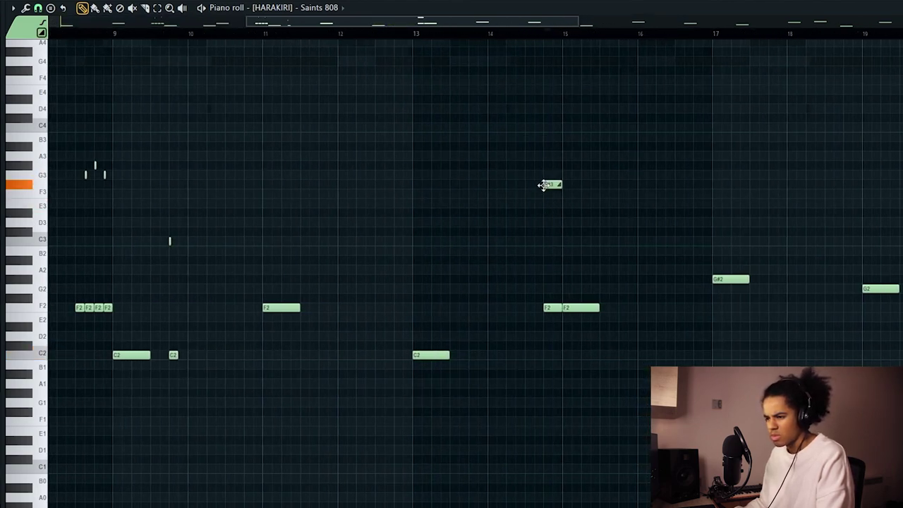
right_click(550, 189)
scroll(547, 198, "up", 2)
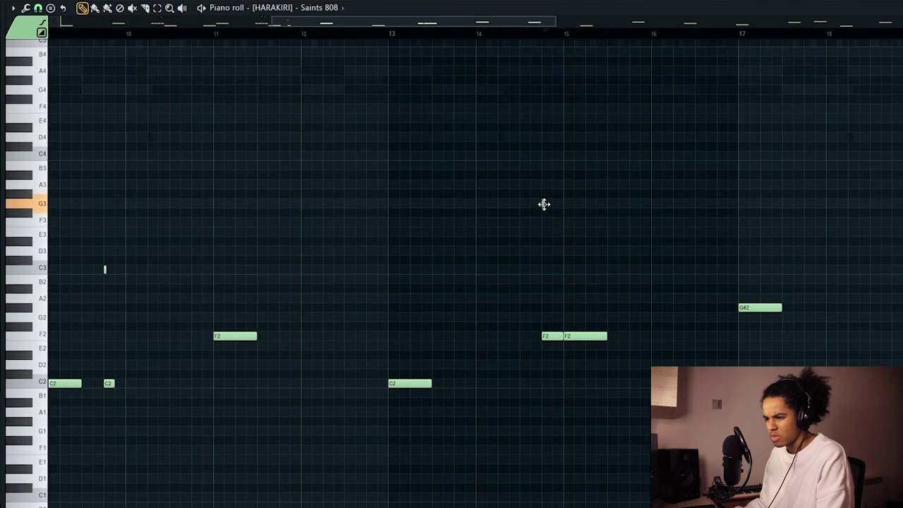
scroll(545, 339, "up", 2)
- Add an F2 slide note at the end of bar 14, adjust it to start after the G3 slide, and audition the result
left_click(522, 323)
left_click(489, 42)
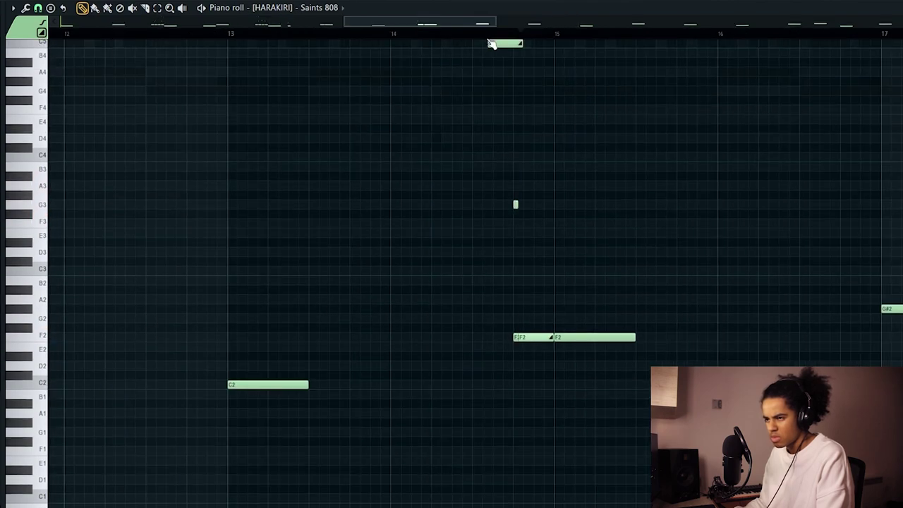
right_click(489, 43)
key("space")
left_click(487, 37)
scroll(488, 44, "down", 2)
key("space")
left_click_drag(541, 307, 526, 304)
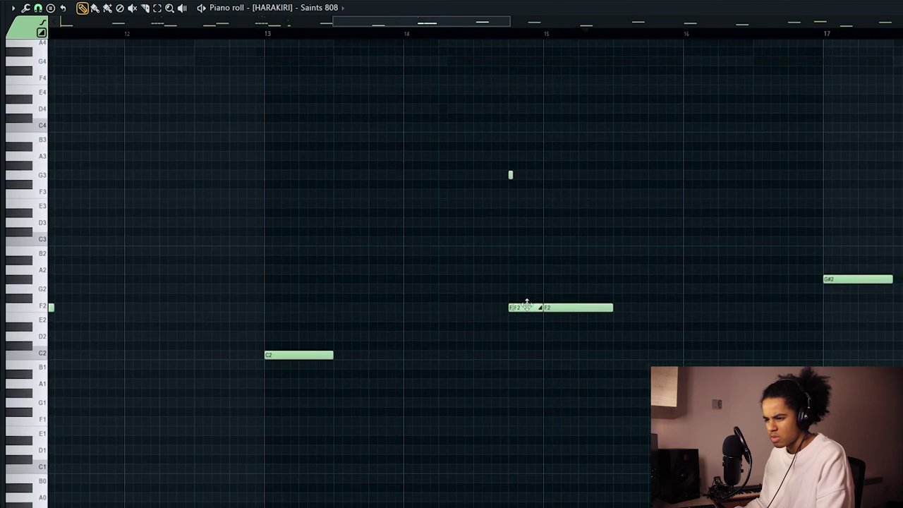
key("space")
key("space")
left_click(511, 175)
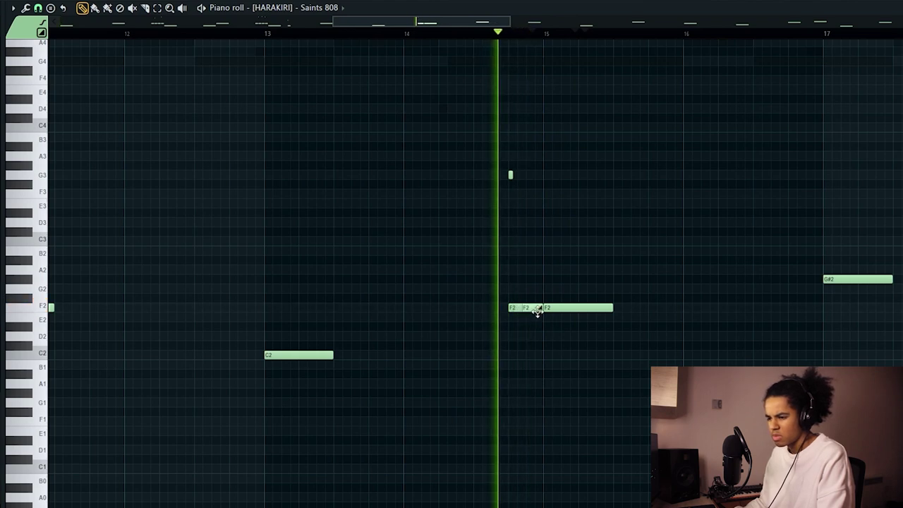
scroll(511, 35, "down", 3)
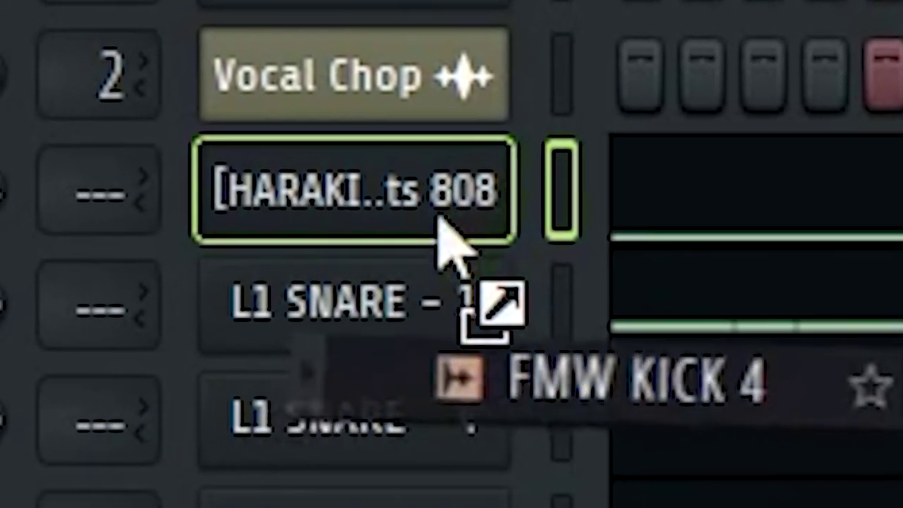
- Add the FMW KICK 4 sample to the channel rack beside the Saints 808 channel
left_click_drag(439, 218, 438, 235)
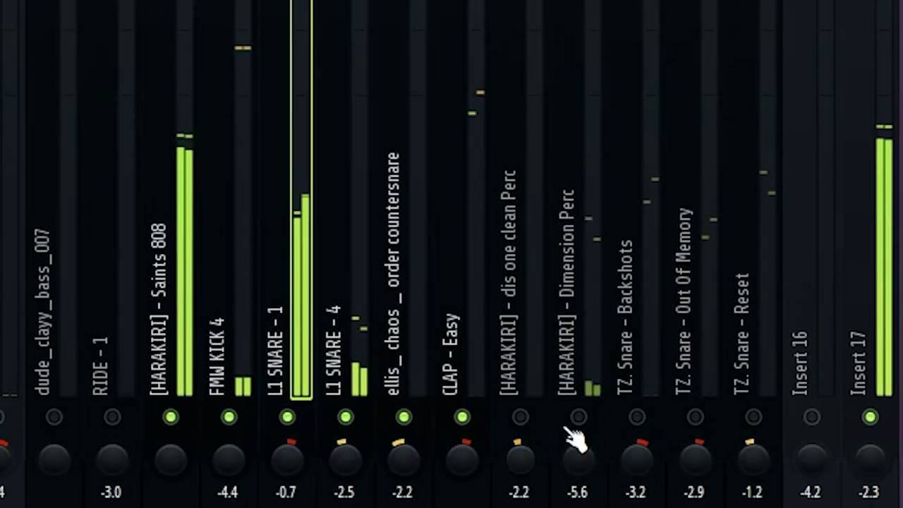
- Unmute the dis one clean Perc, Dimension Perc, Backshots, Out Of Memory and Reset mixer tracks
left_click(521, 417)
left_click(579, 418)
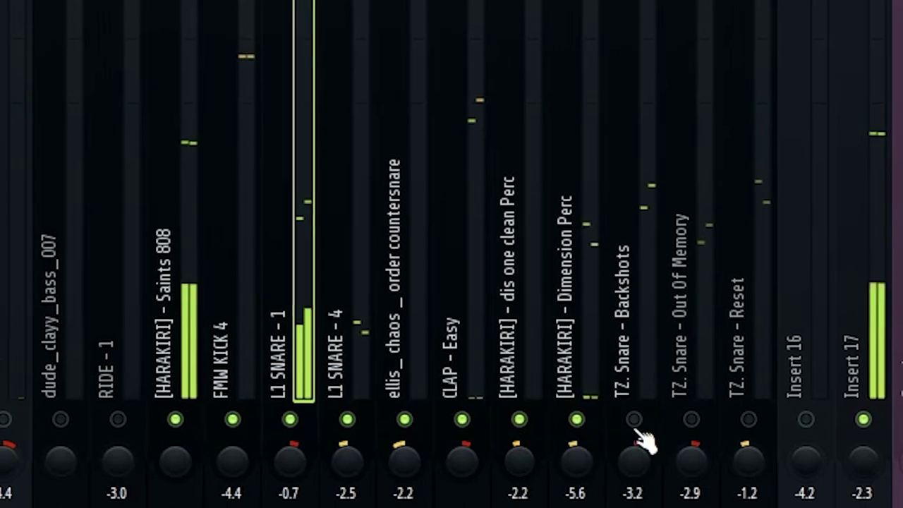
left_click(637, 417)
left_click(695, 418)
left_click(744, 422)
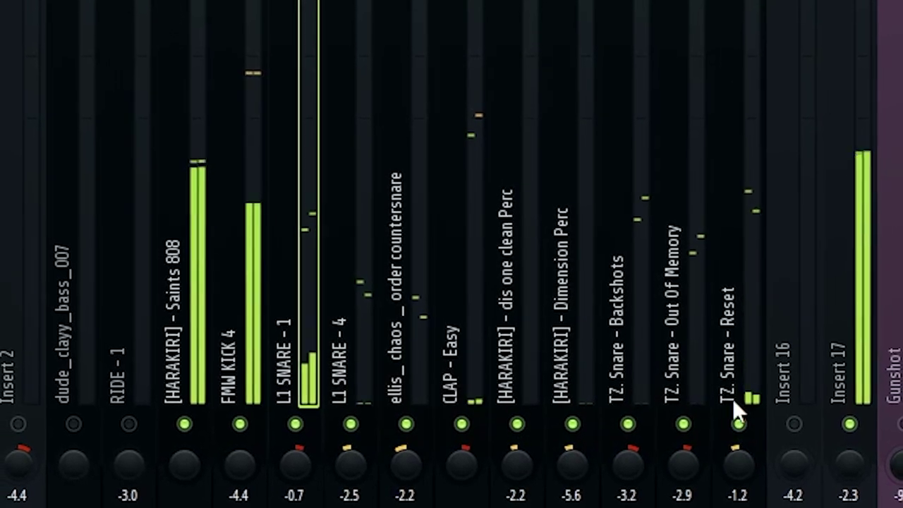
- Go through the snare, clap, kick and percussion tracks in the mixer while the beat plays
left_click(730, 349)
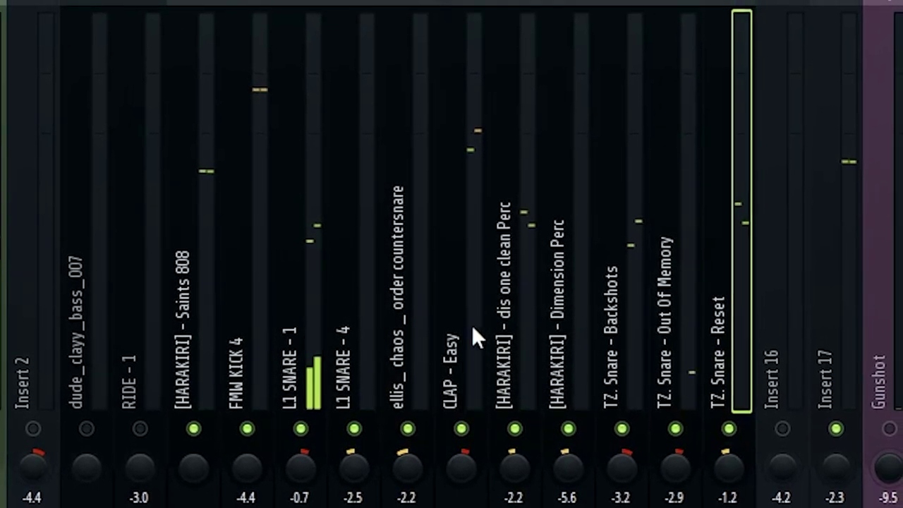
left_click(469, 333)
left_click(319, 324)
left_click(277, 332)
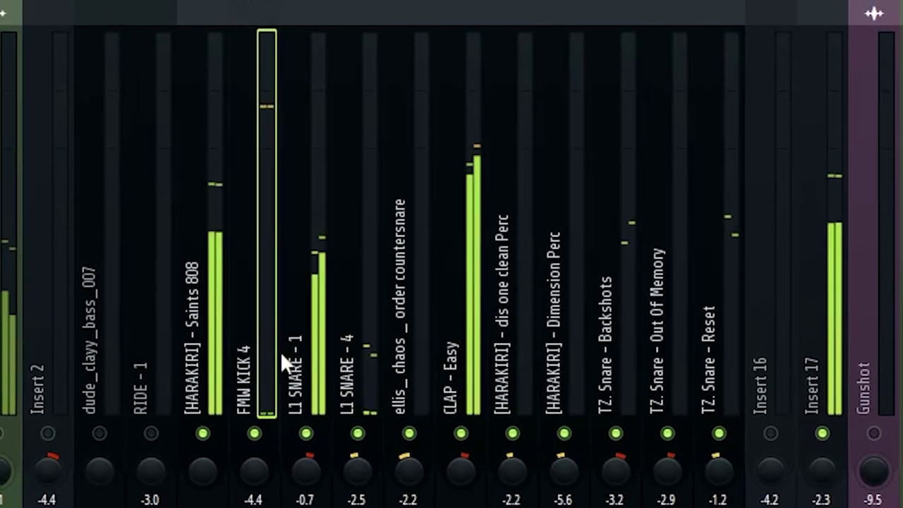
left_click(568, 330)
left_click(456, 338)
left_click(430, 327)
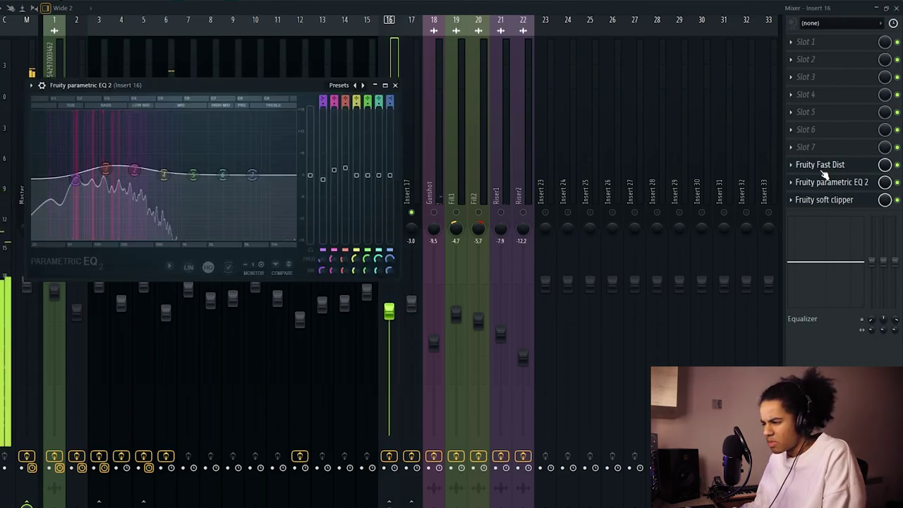
- Open the Fruity Fast Dist effect on mixer Insert 16 to examine its settings
left_click(824, 180)
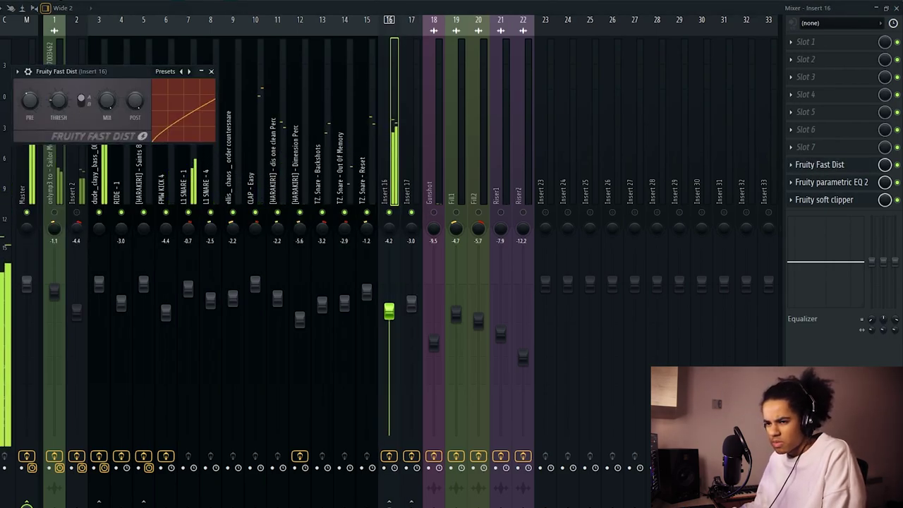
- Examine the Fruity Limiter on the dude_clayy_bass_007 track and recheck the Fruity Fast Dist on Insert 16
key("Escape")
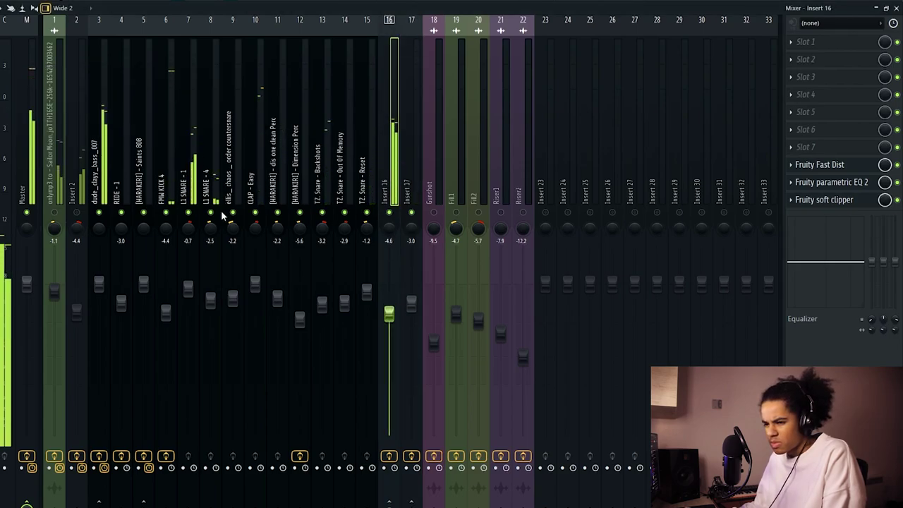
left_click(93, 170)
left_click(822, 42)
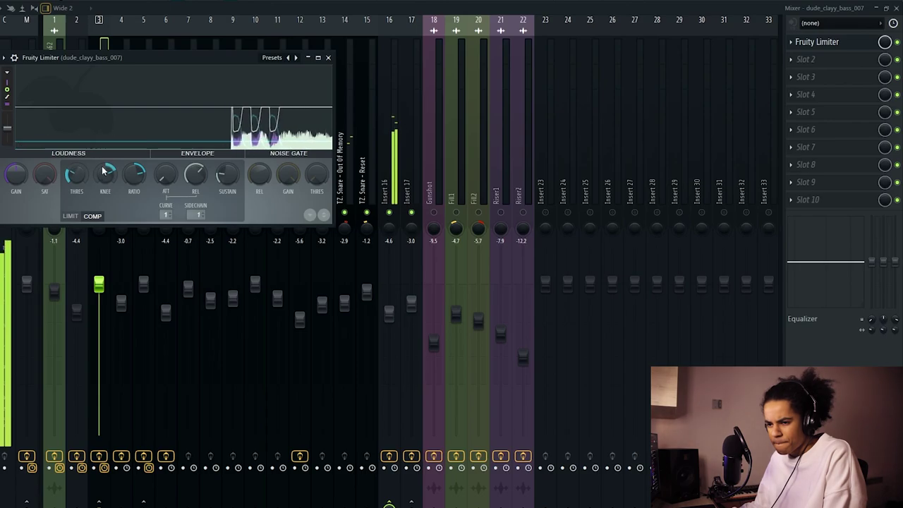
left_click(415, 133)
left_click(392, 138)
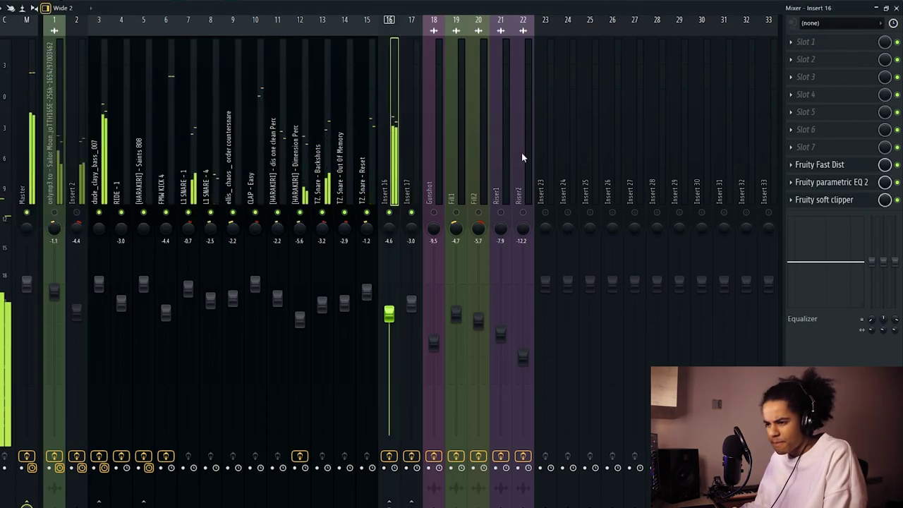
left_click(824, 166)
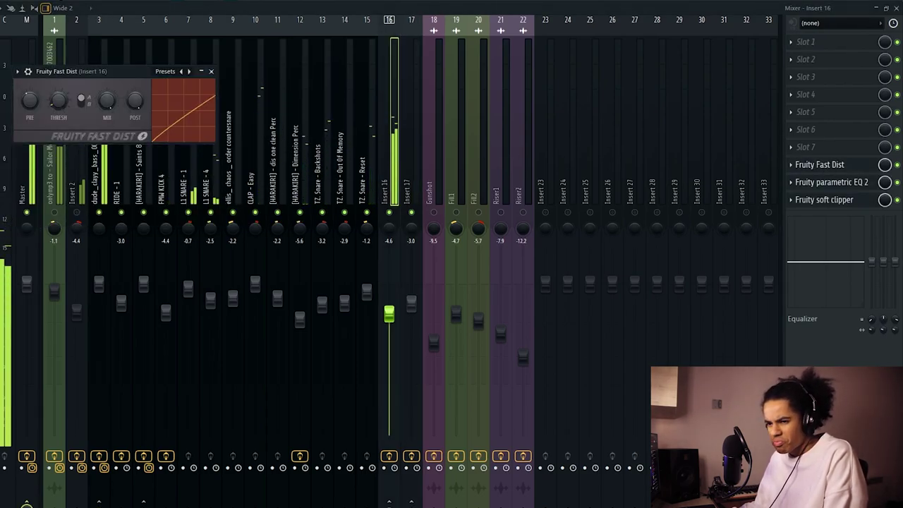
left_click(211, 71)
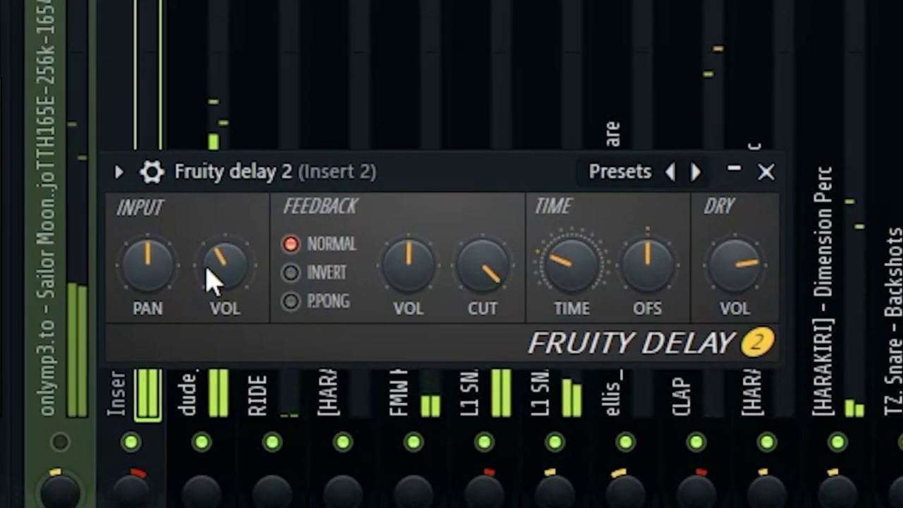
- Adjust the input volume of the Fruity delay 2 effect on Insert 2
left_click_drag(203, 269, 203, 244)
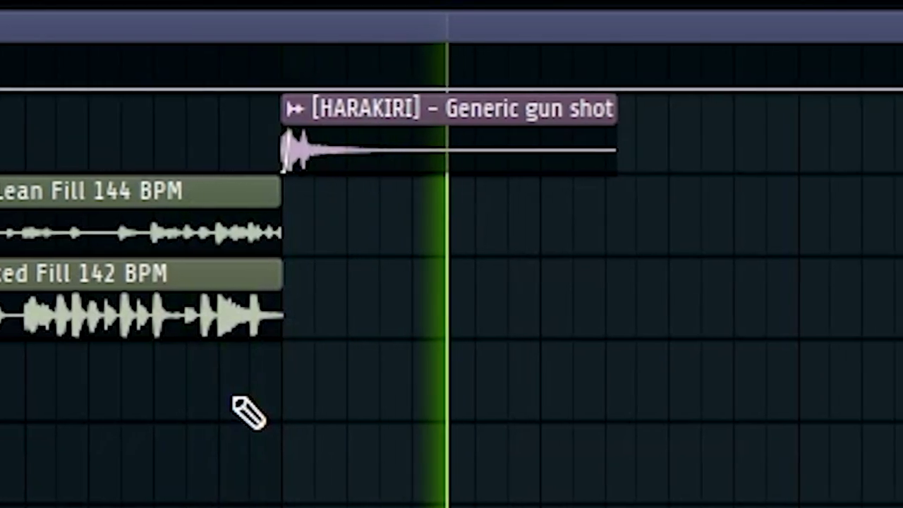
- Play back the playlist arrangement and open the dude_clayy_bass_007 pattern clip on Track 5
key("space")
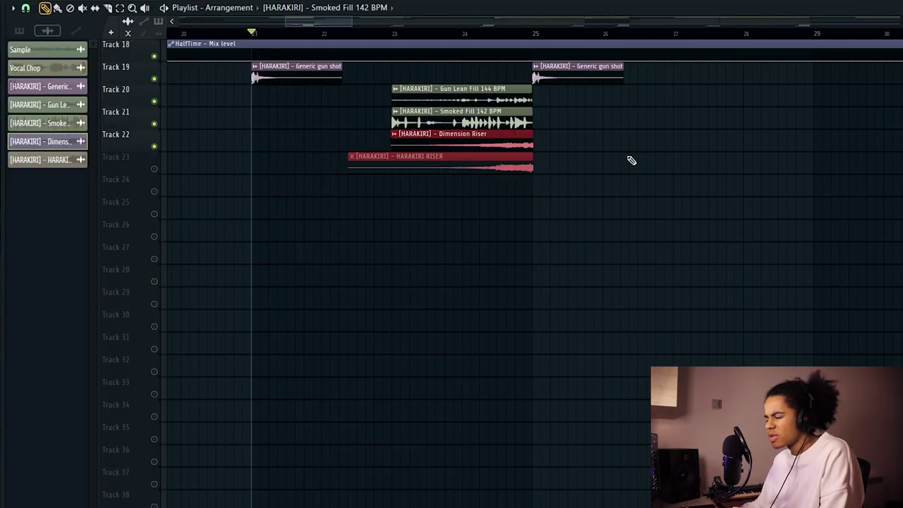
key("space")
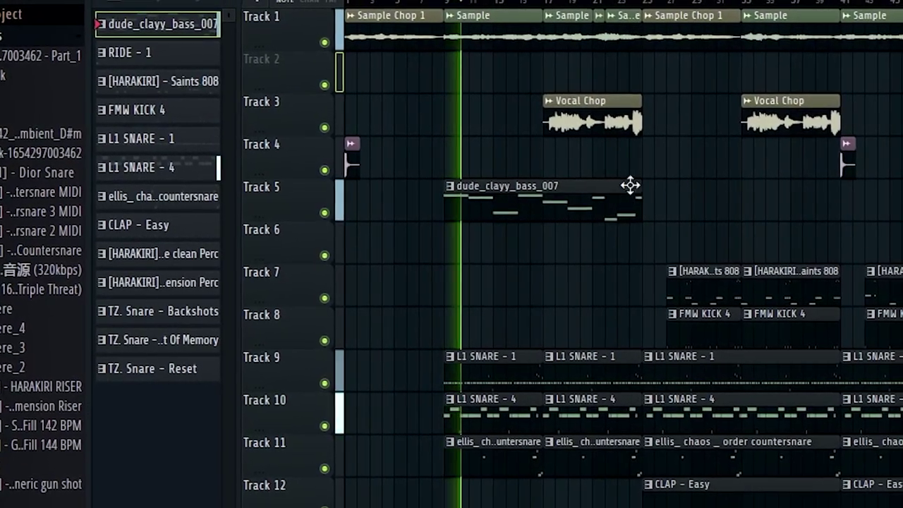
double_click(629, 186)
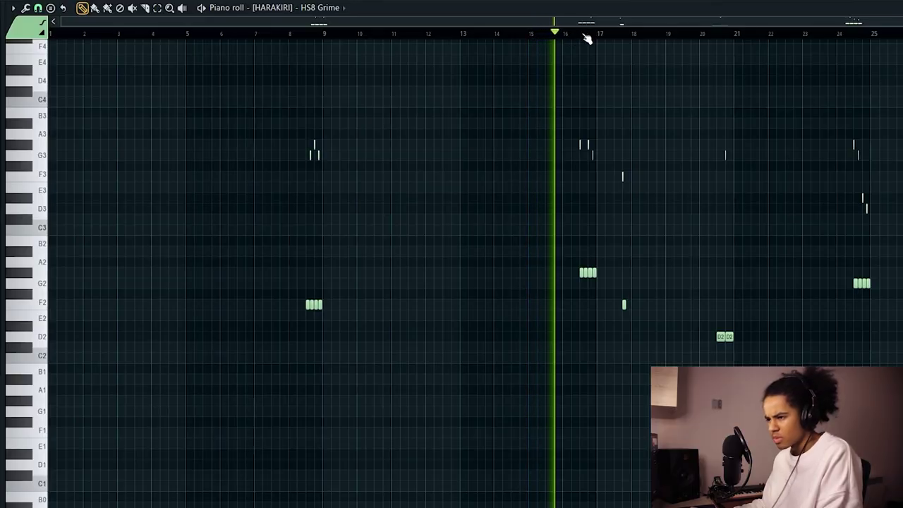
- Delete the HS8 Grime notes between bars 17 and 21, keeping the repeated-note groups before bars 9, 17 and 25
scroll(586, 38, "up", 2)
left_click_drag(657, 131, 628, 383)
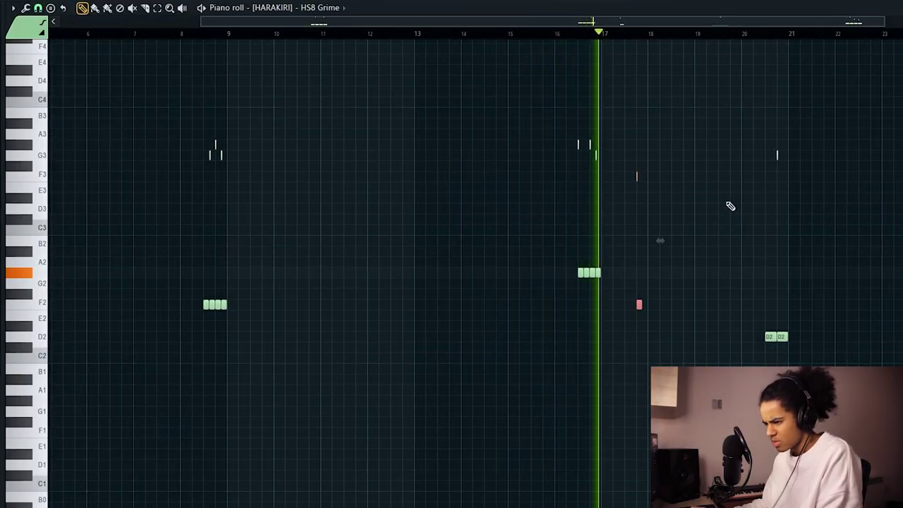
left_click(731, 205, "ctrl")
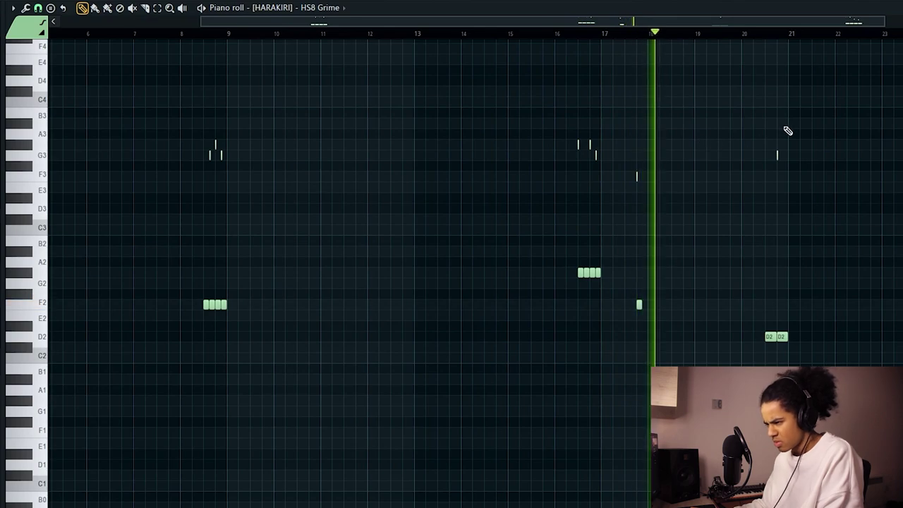
left_click_drag(788, 131, 762, 346)
key("Delete")
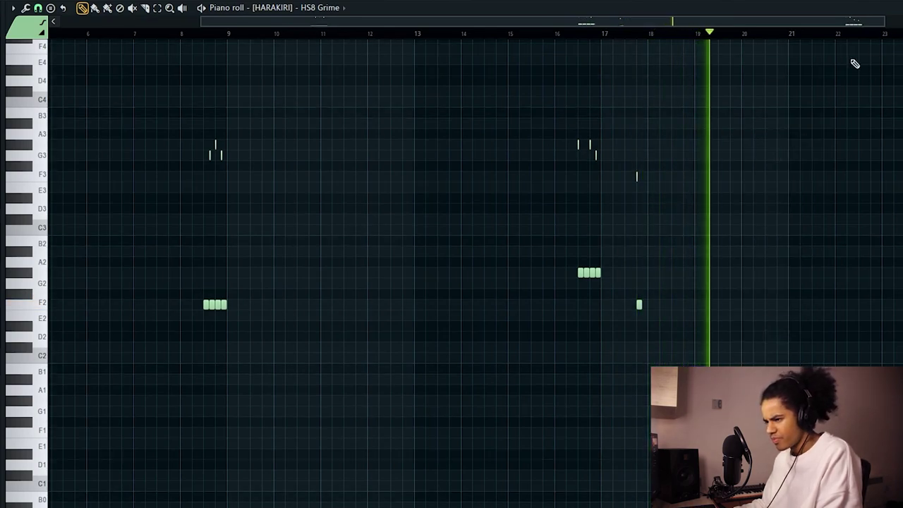
left_click_drag(685, 141, 640, 373)
key("Delete")
scroll(776, 41, "down", 2)
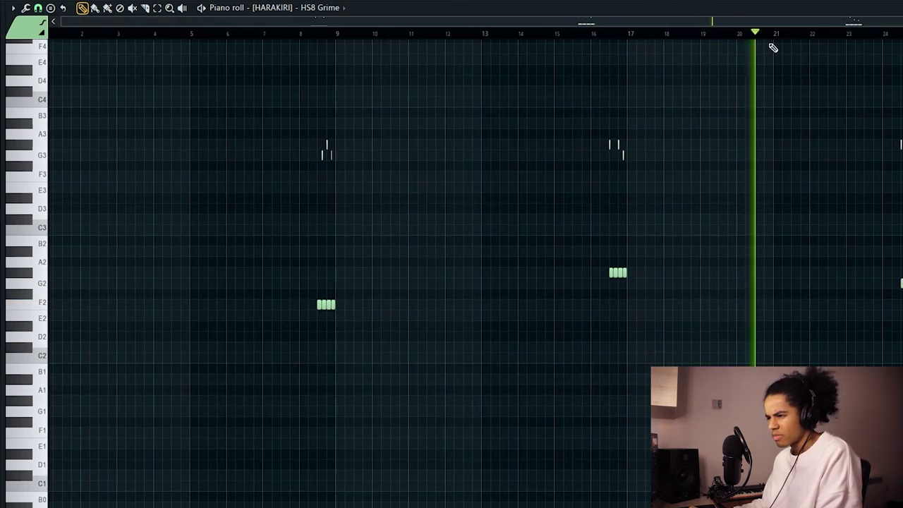
scroll(771, 96, "down", 1)
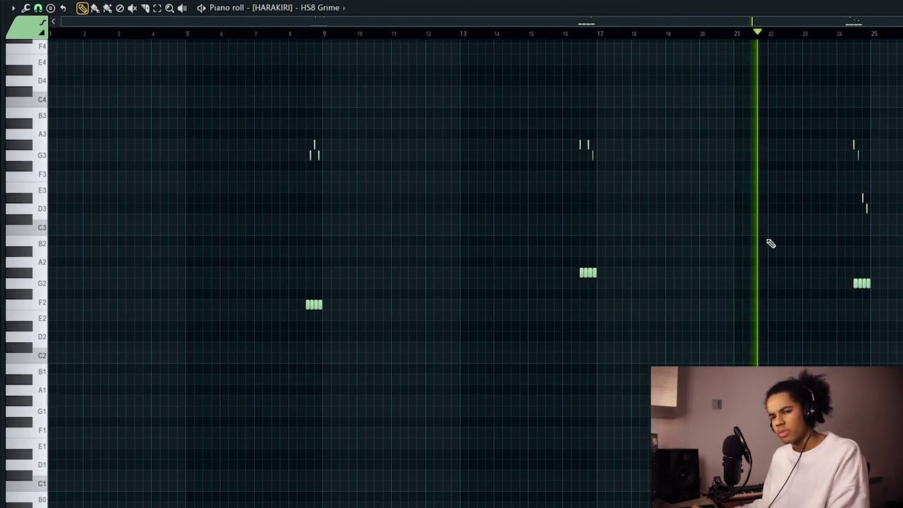